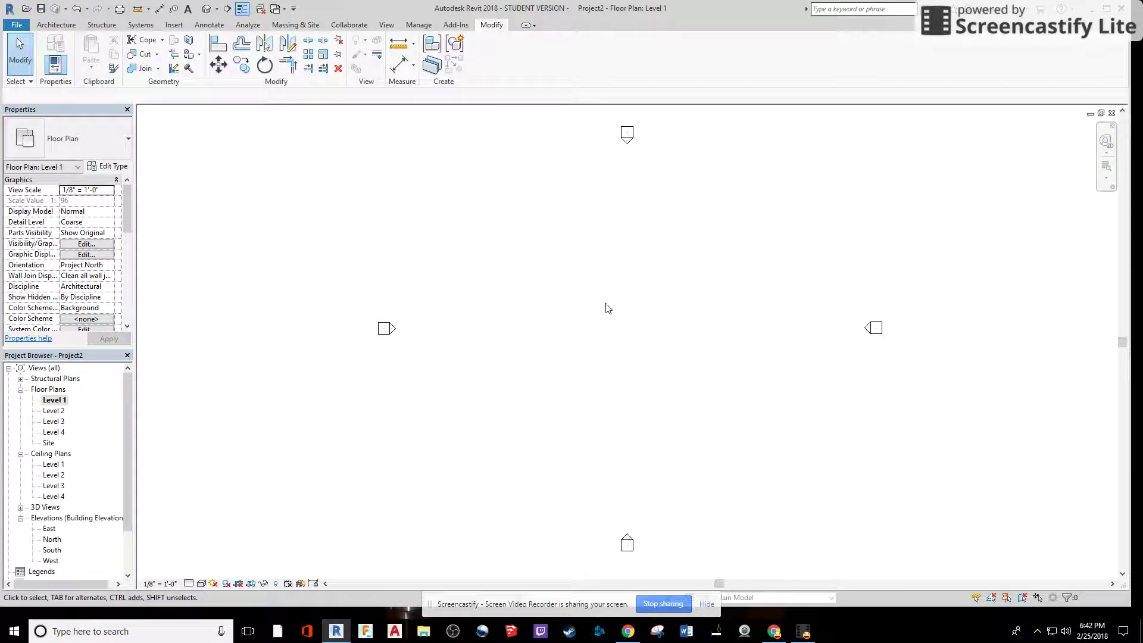
Step: Check the levels in the East elevation, then create an in-place Mass category component named Mass 1
double_click(49, 529)
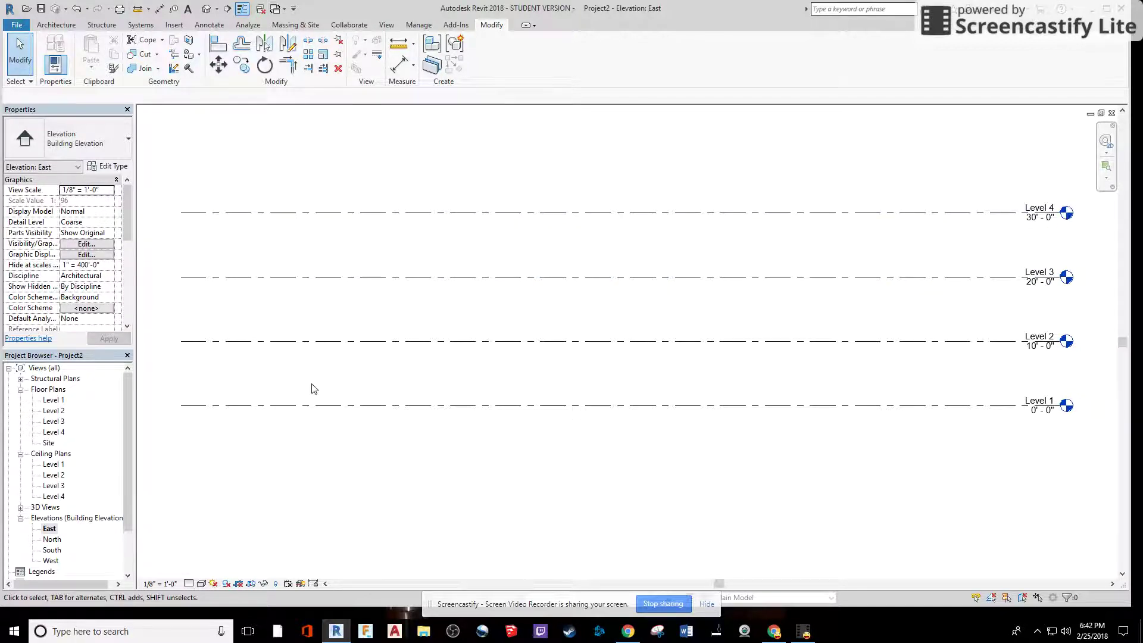
double_click(52, 400)
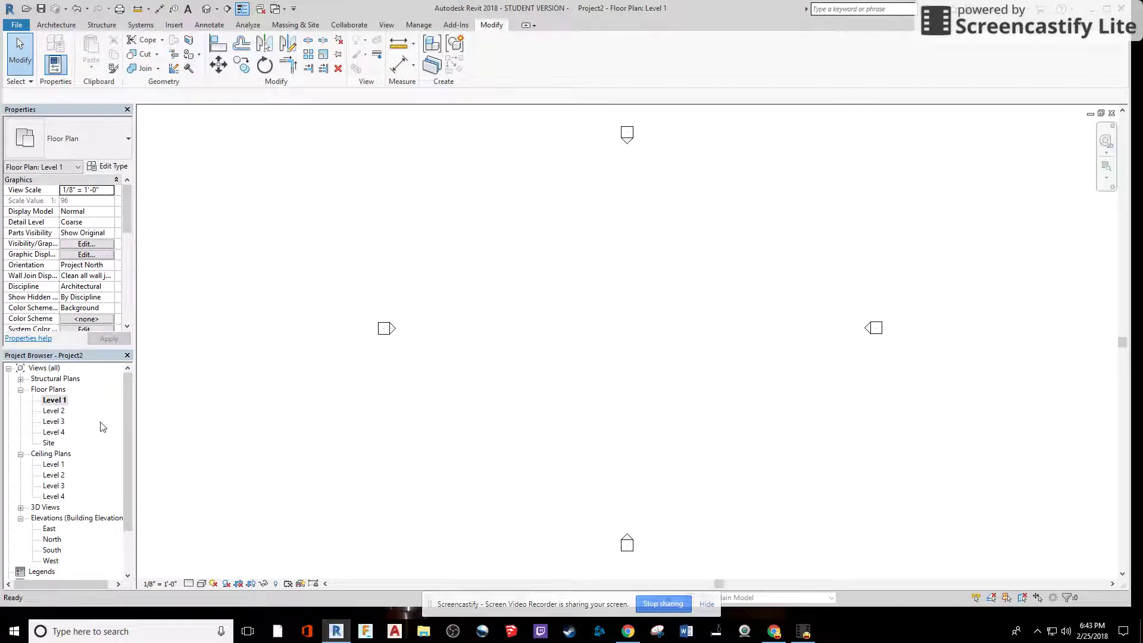
left_click(56, 25)
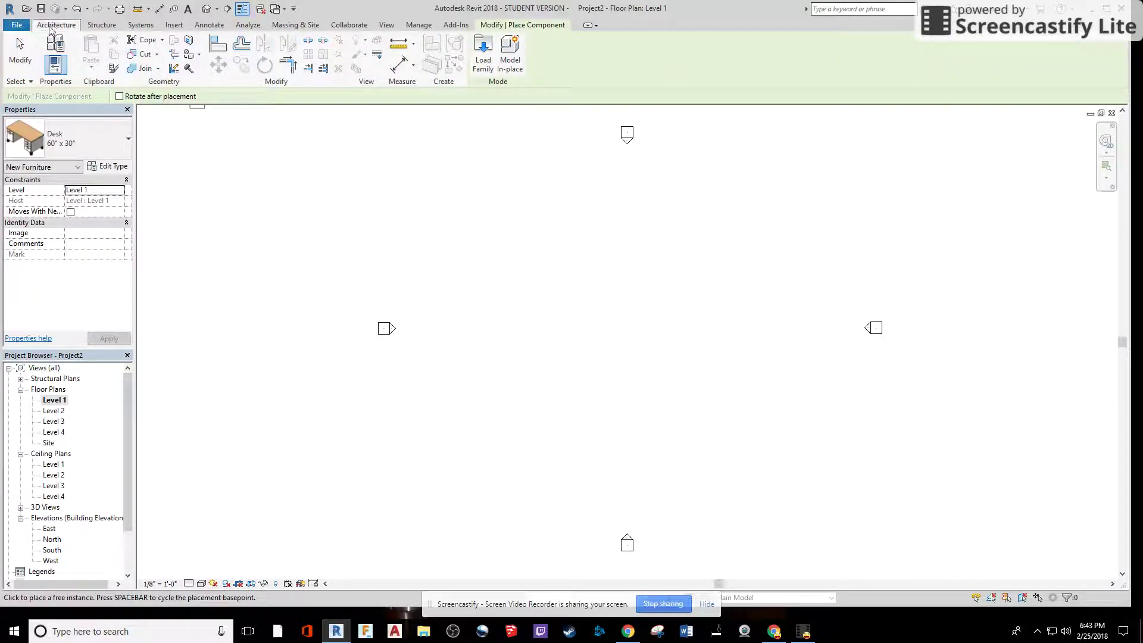
left_click(16, 28)
left_click(56, 25)
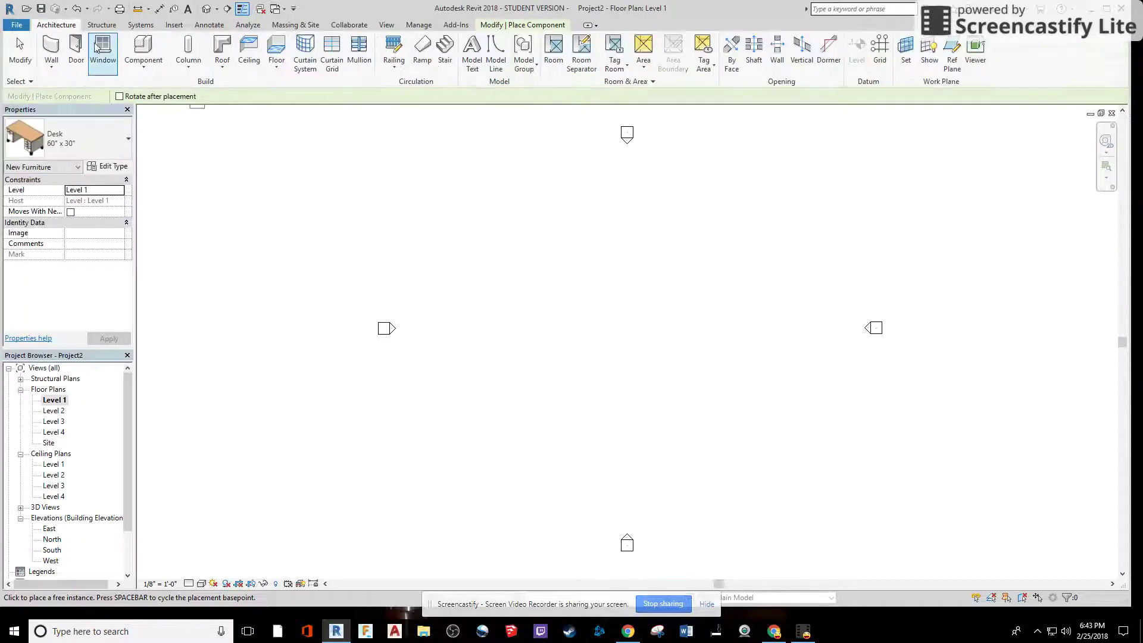
left_click(135, 77)
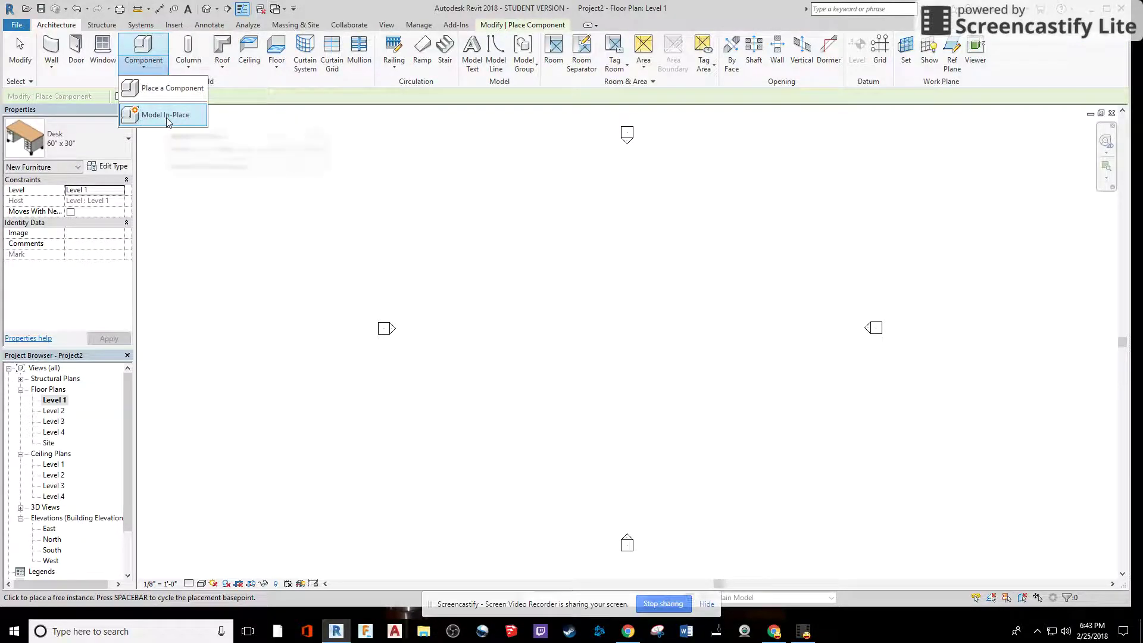
left_click(166, 117)
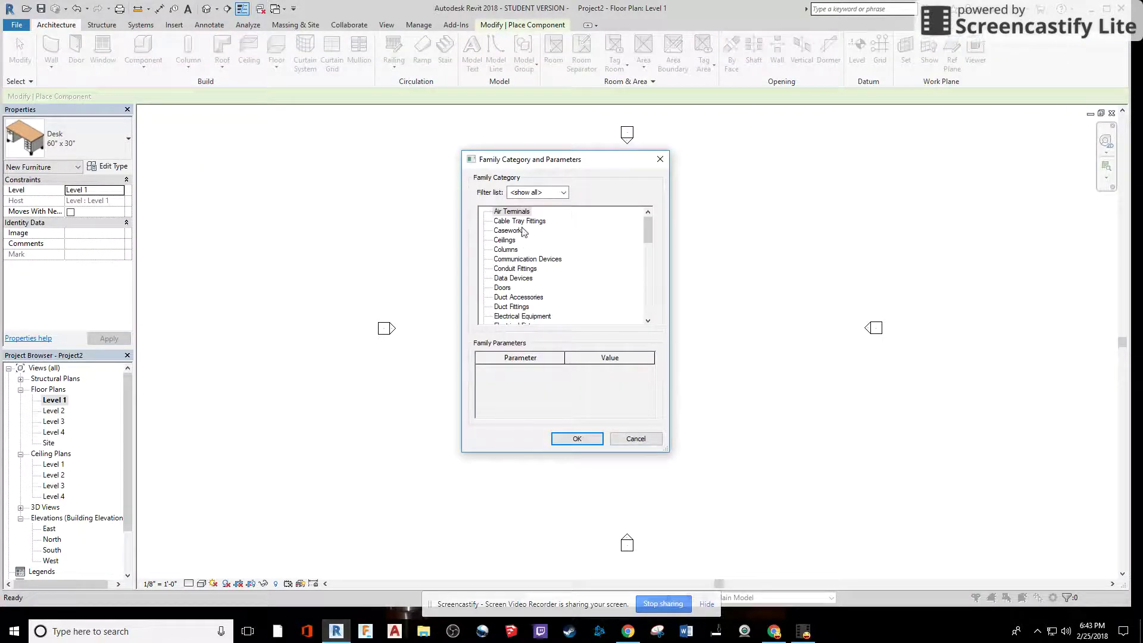
scroll(530, 235, "down", 3)
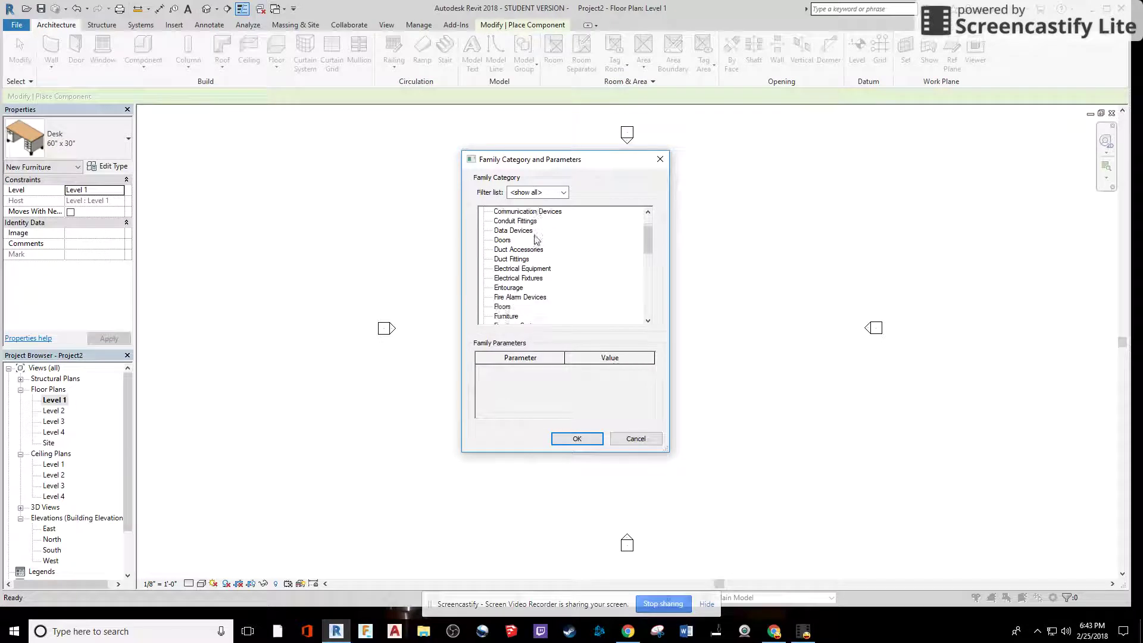
scroll(534, 238, "down", 3)
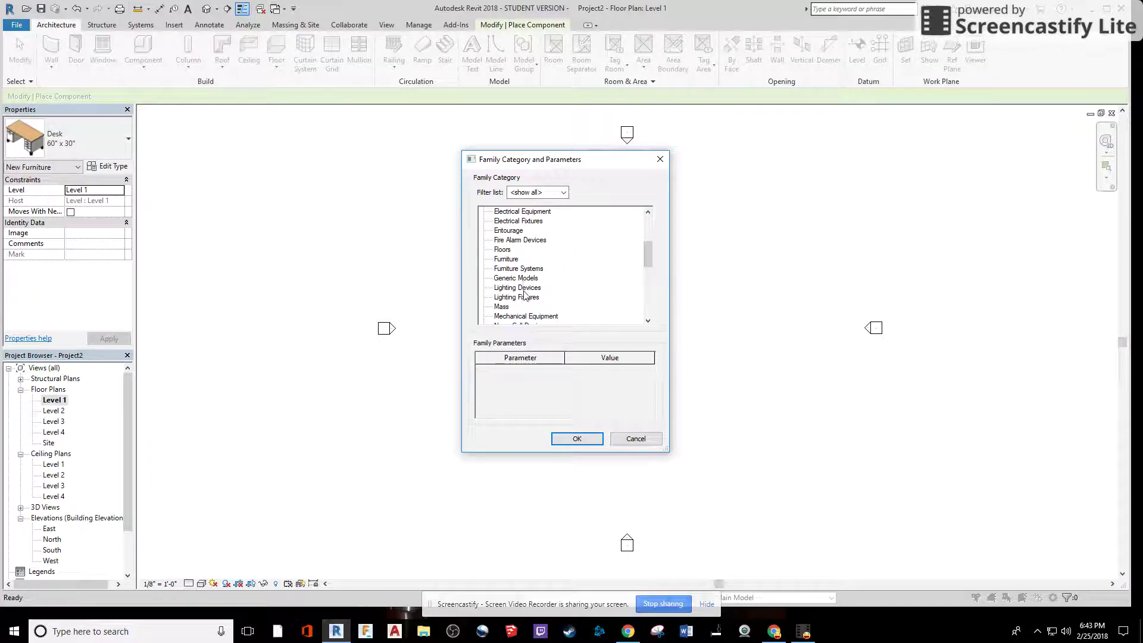
scroll(517, 272, "down", 1)
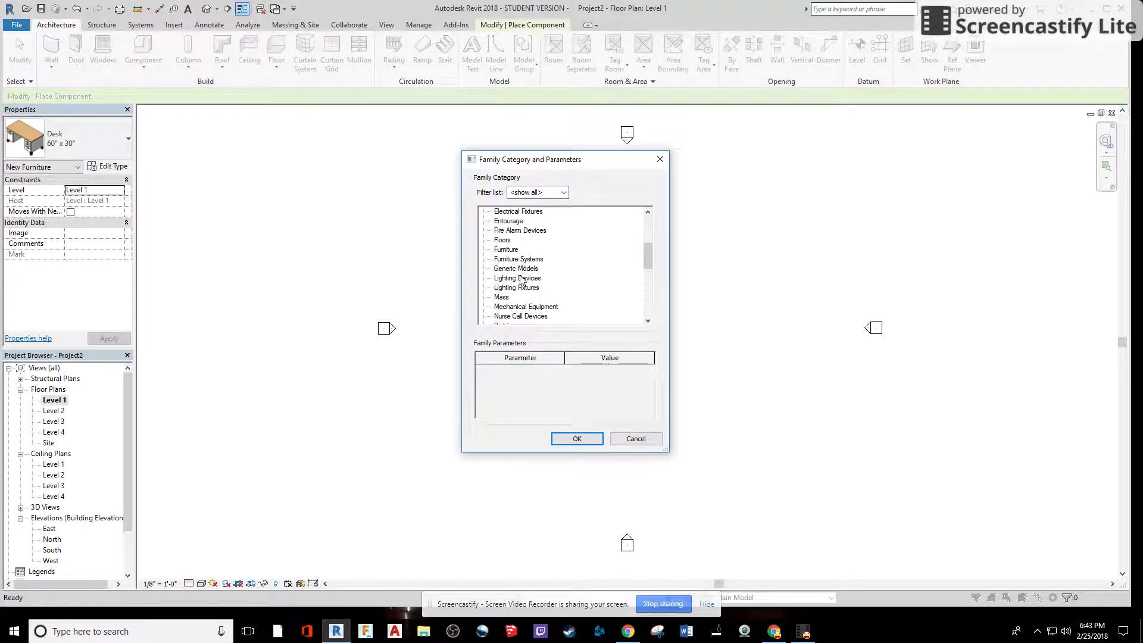
scroll(518, 265, "down", 1)
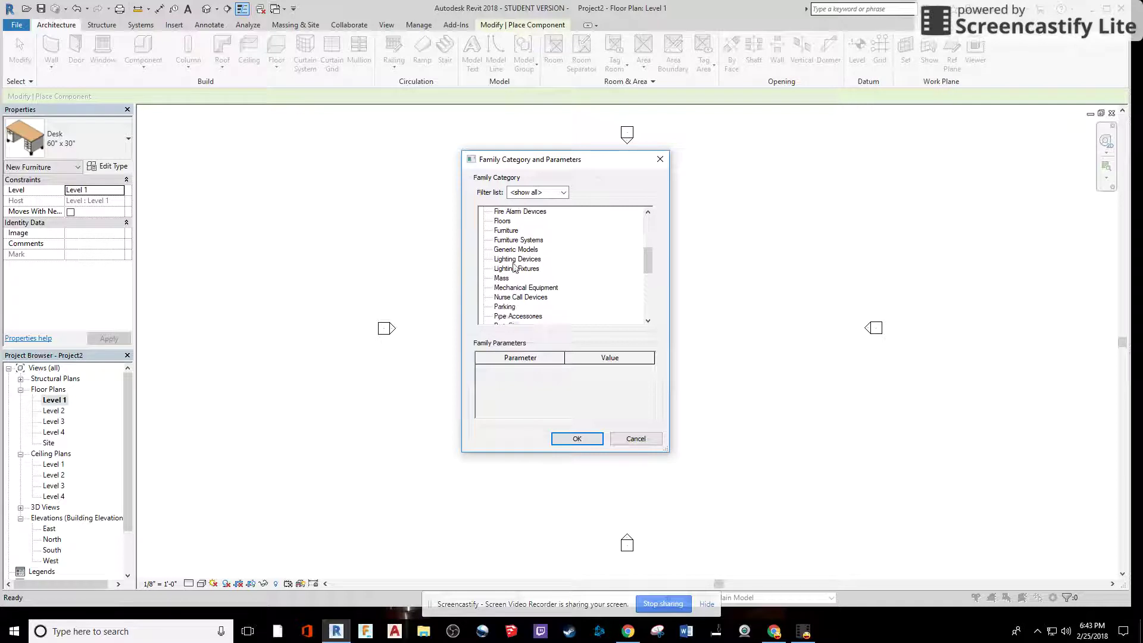
left_click(577, 439)
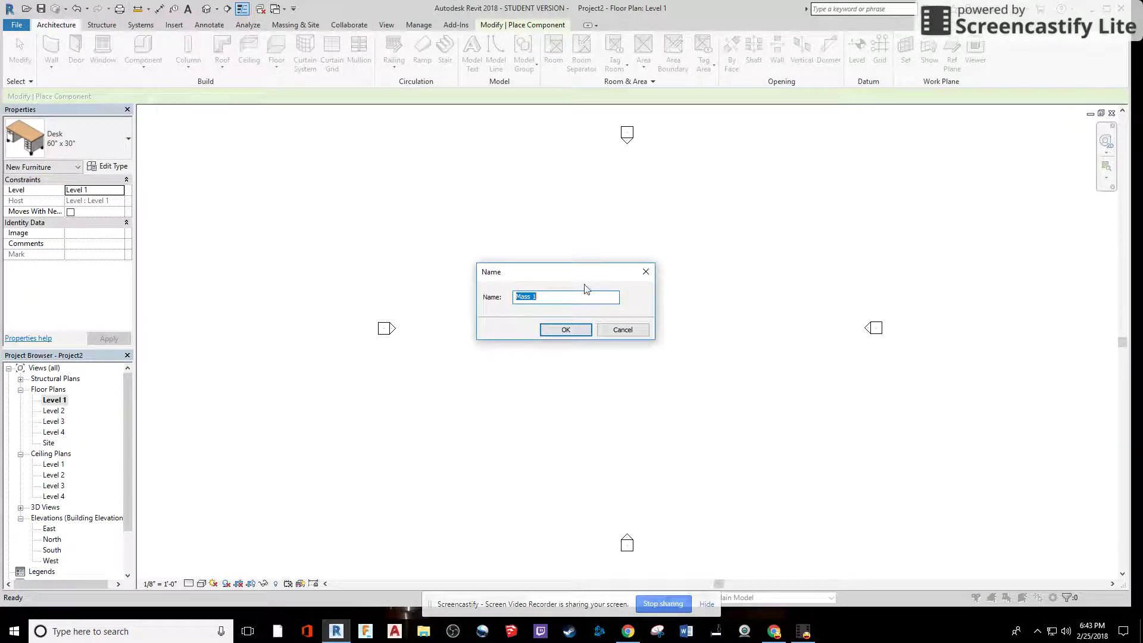
left_click(570, 328)
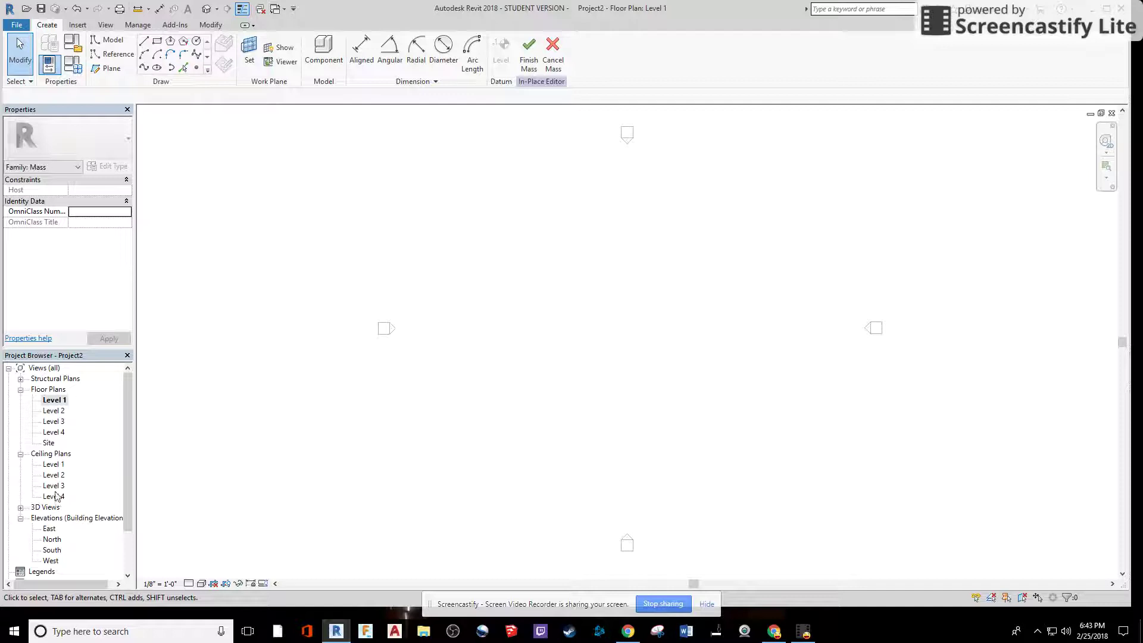
Step: Open the Level 4 plan and set its View Range view depth level to Unlimited
double_click(60, 433)
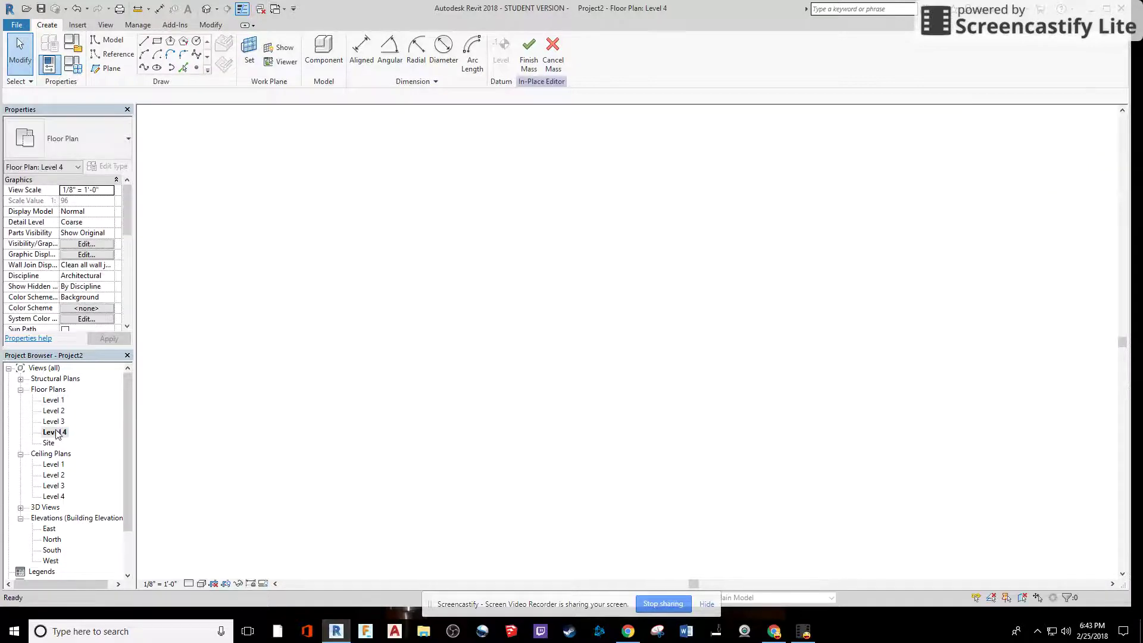
left_click(60, 433)
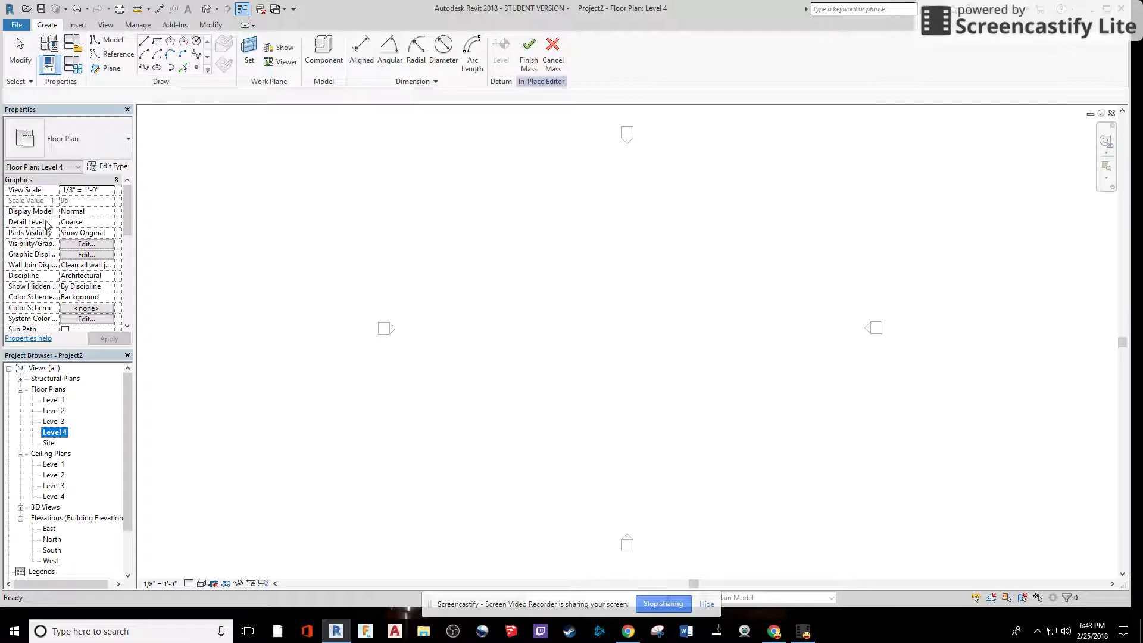
scroll(33, 246, "down", 5)
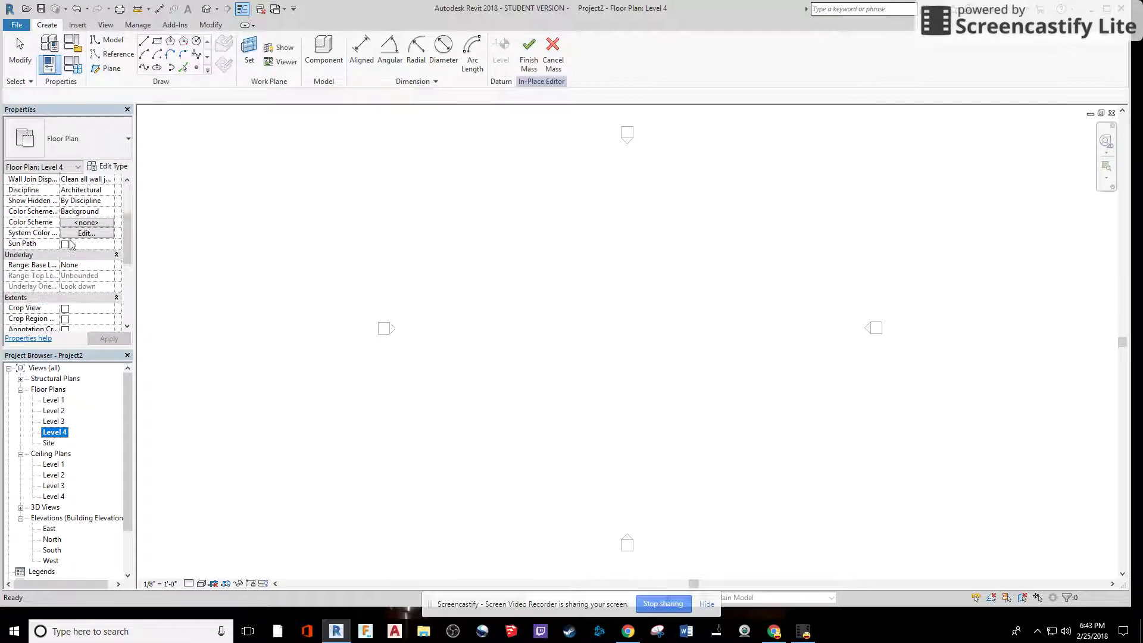
scroll(70, 241, "down", 3)
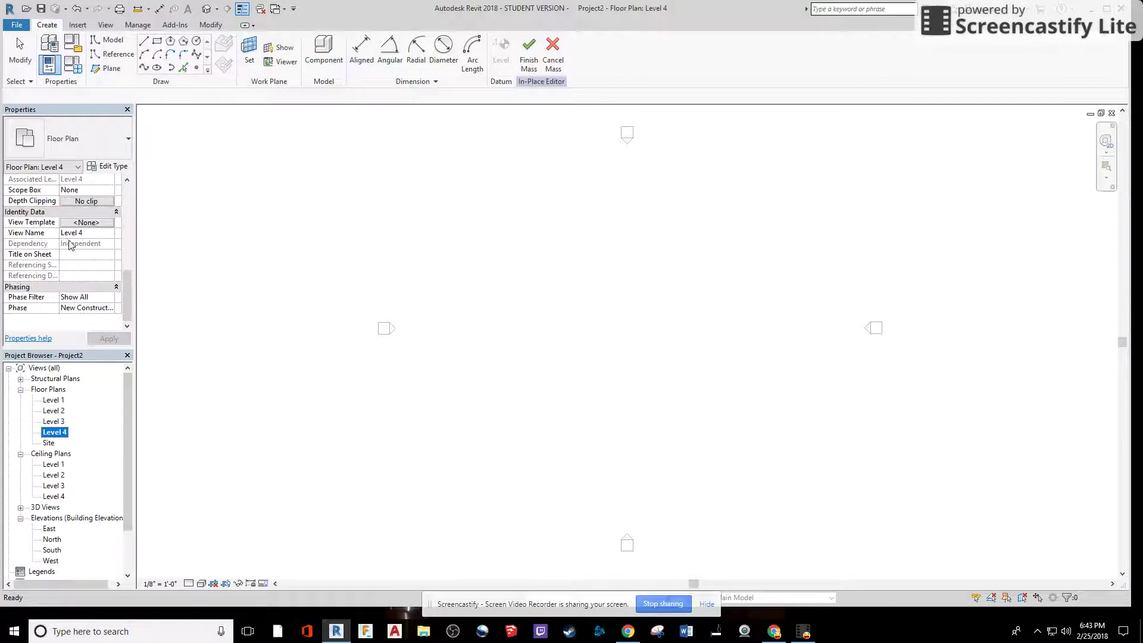
scroll(67, 241, "up", 3)
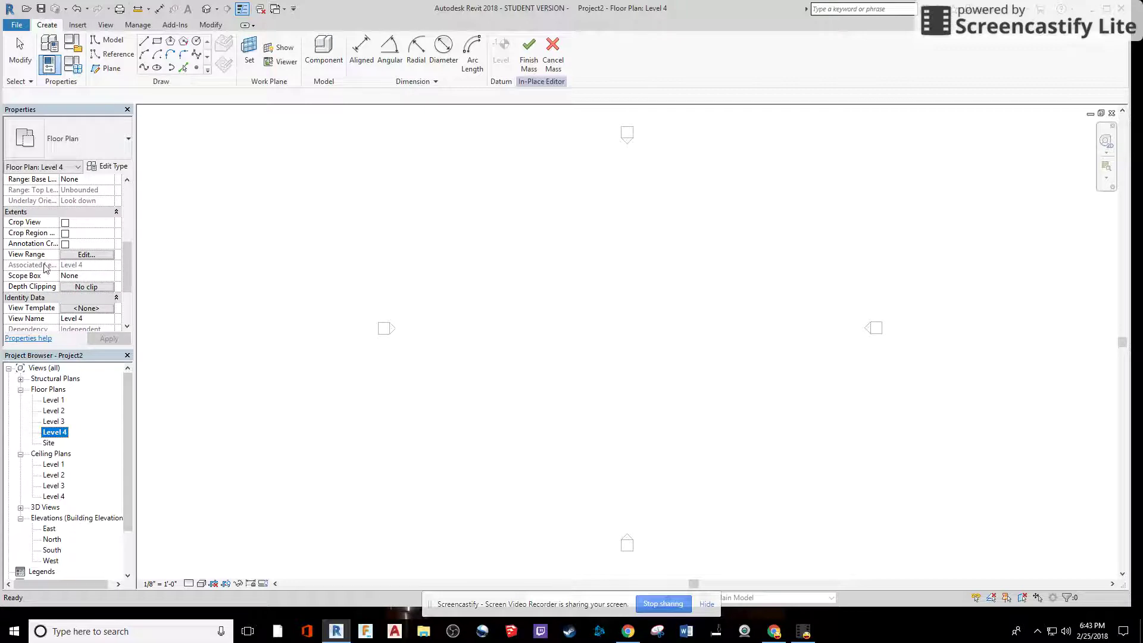
left_click(87, 254)
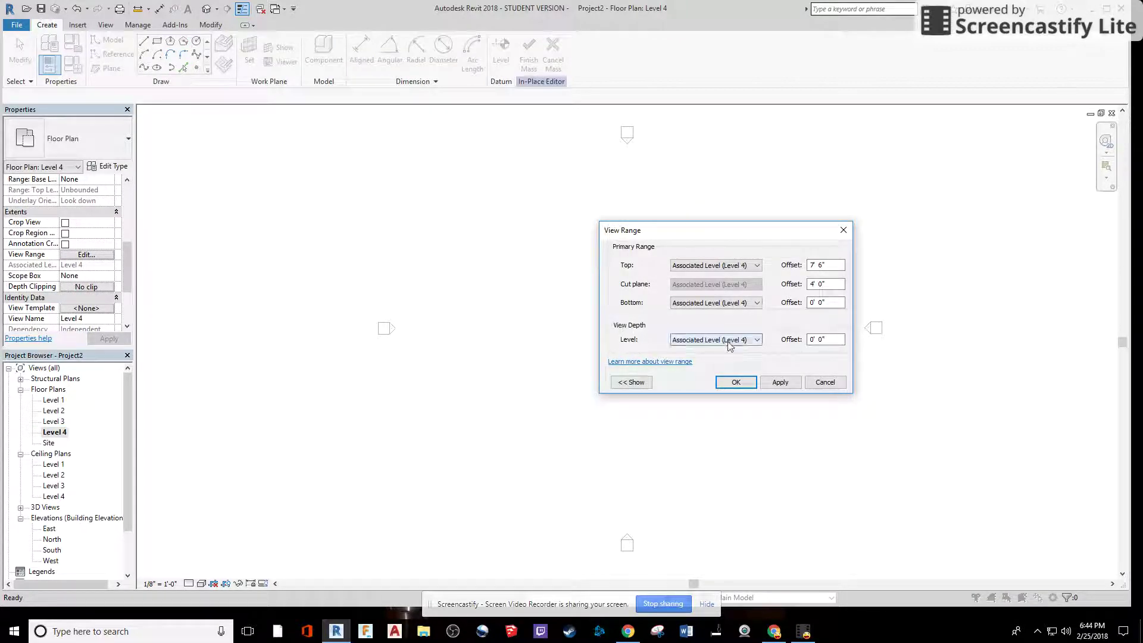
left_click(702, 341)
left_click(691, 384)
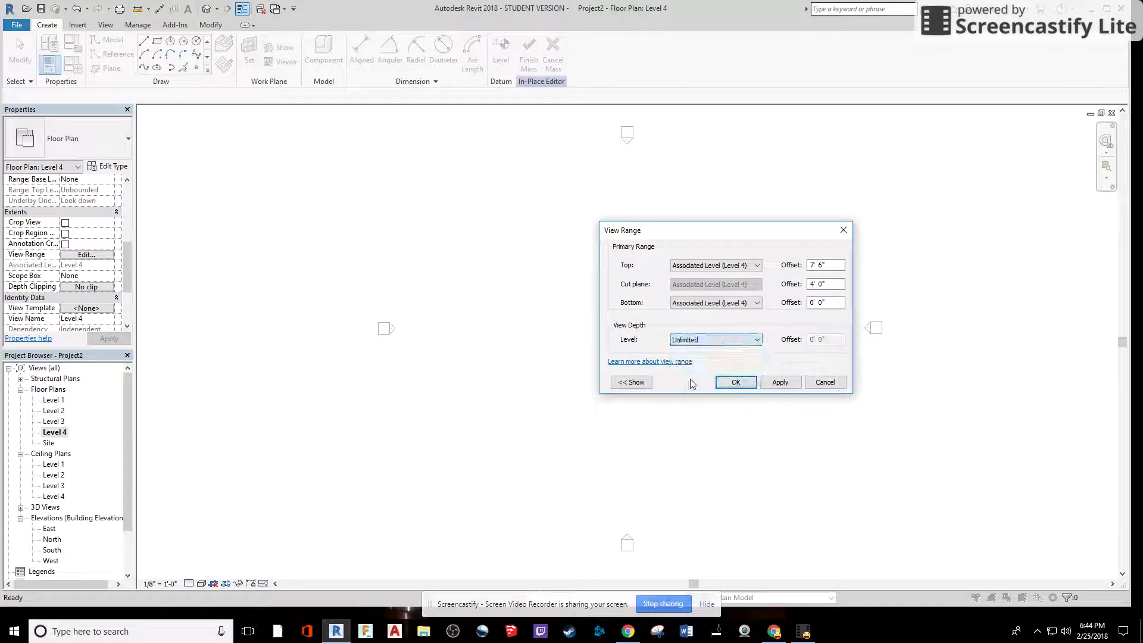
left_click(777, 384)
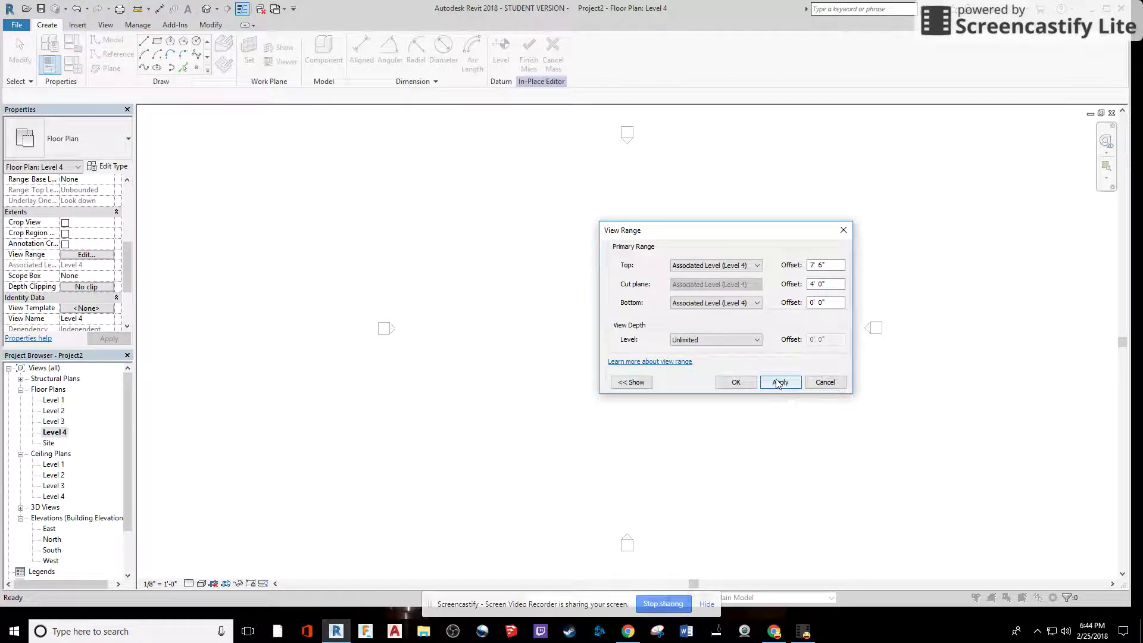
left_click(736, 383)
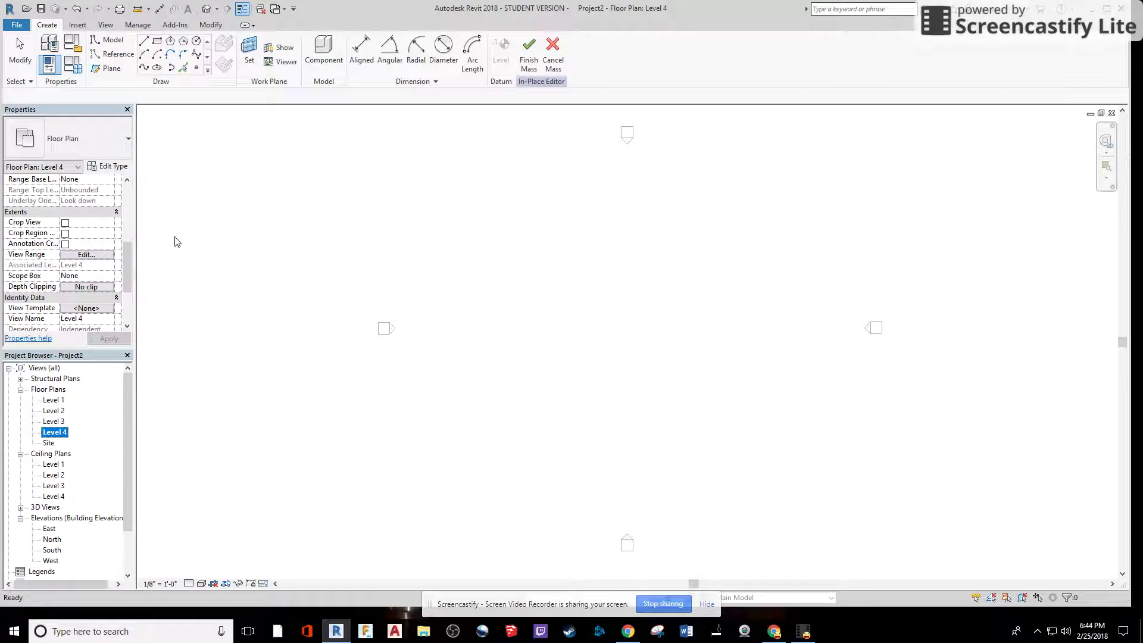
Step: Draw a chained zigzag model line with seven points on the Level 1 placement plane
left_click(144, 40)
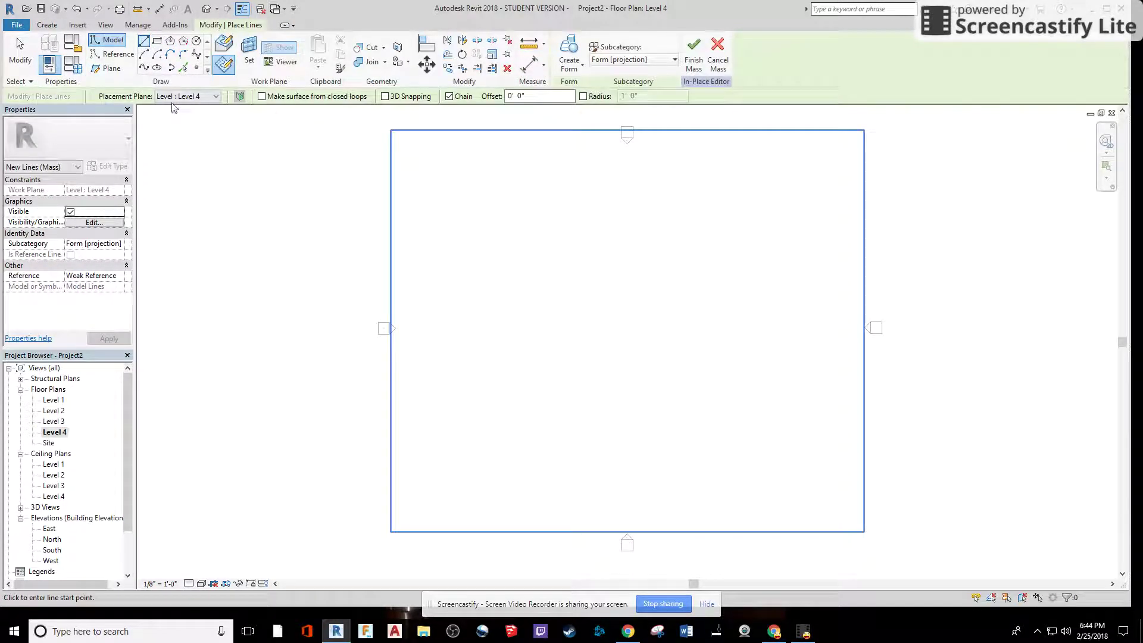
left_click(213, 98)
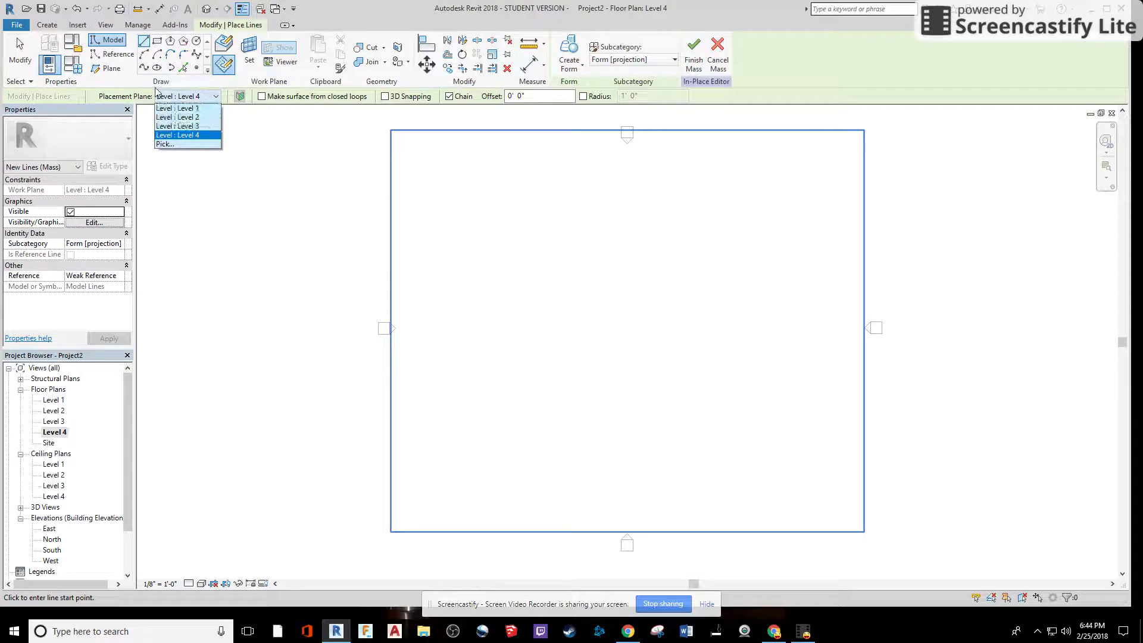
left_click(183, 109)
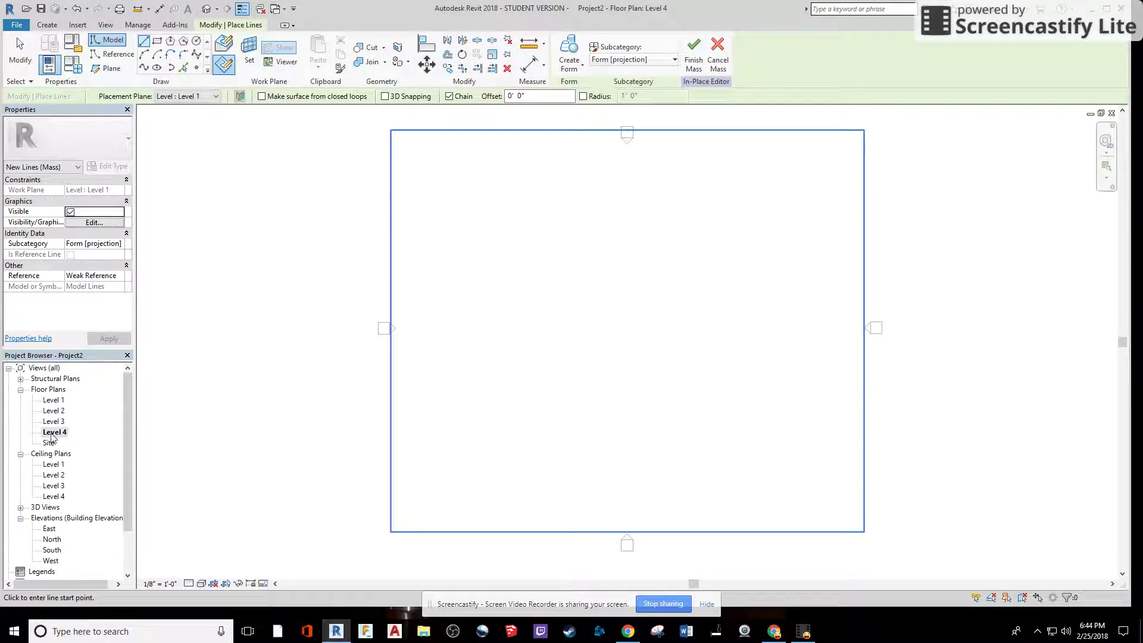
left_click(481, 327)
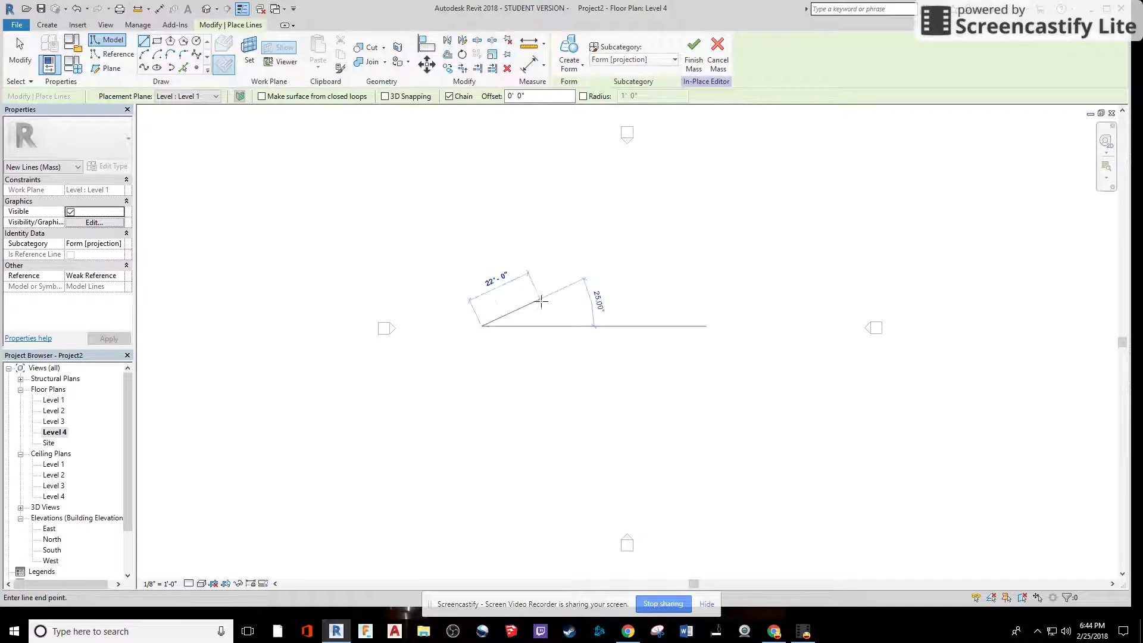
left_click(561, 300)
left_click(617, 322)
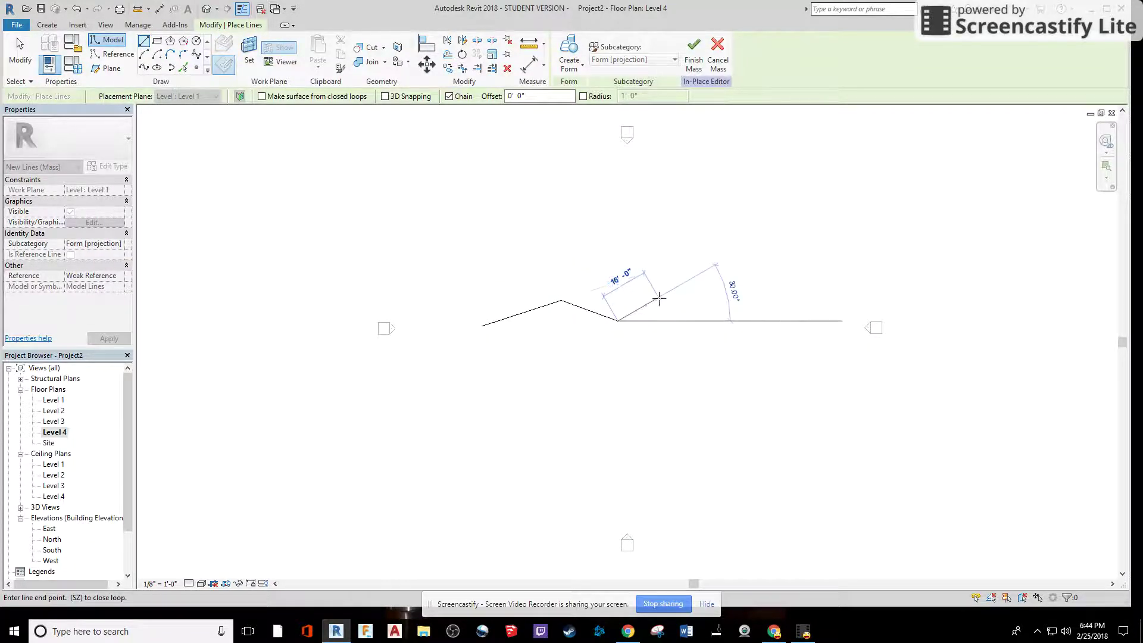
left_click(659, 298)
left_click(698, 331)
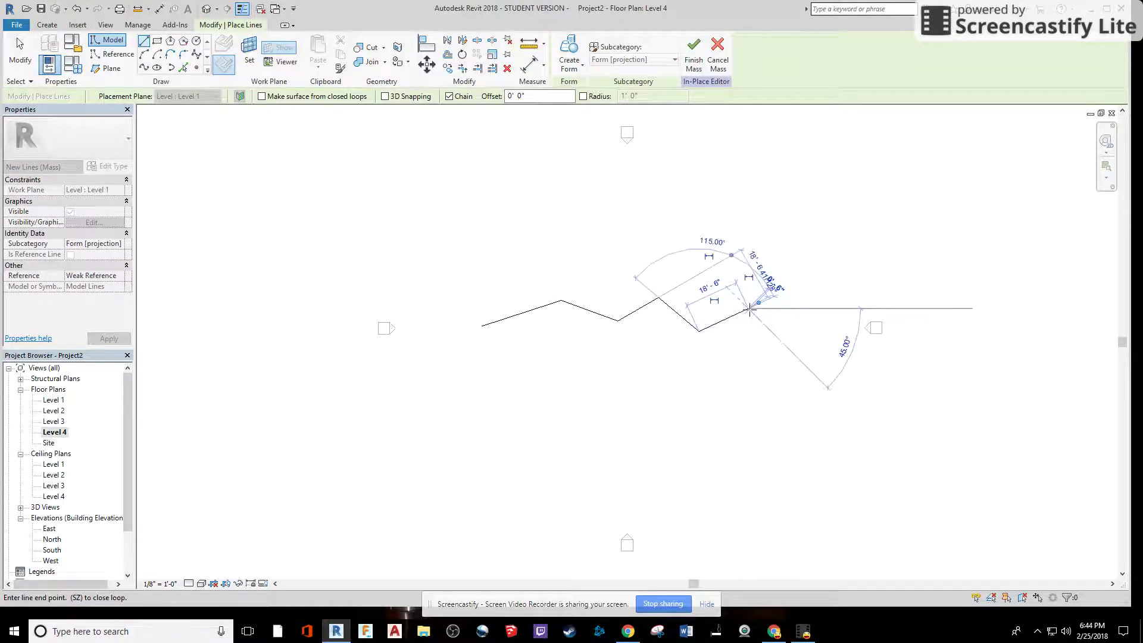
left_click(748, 308)
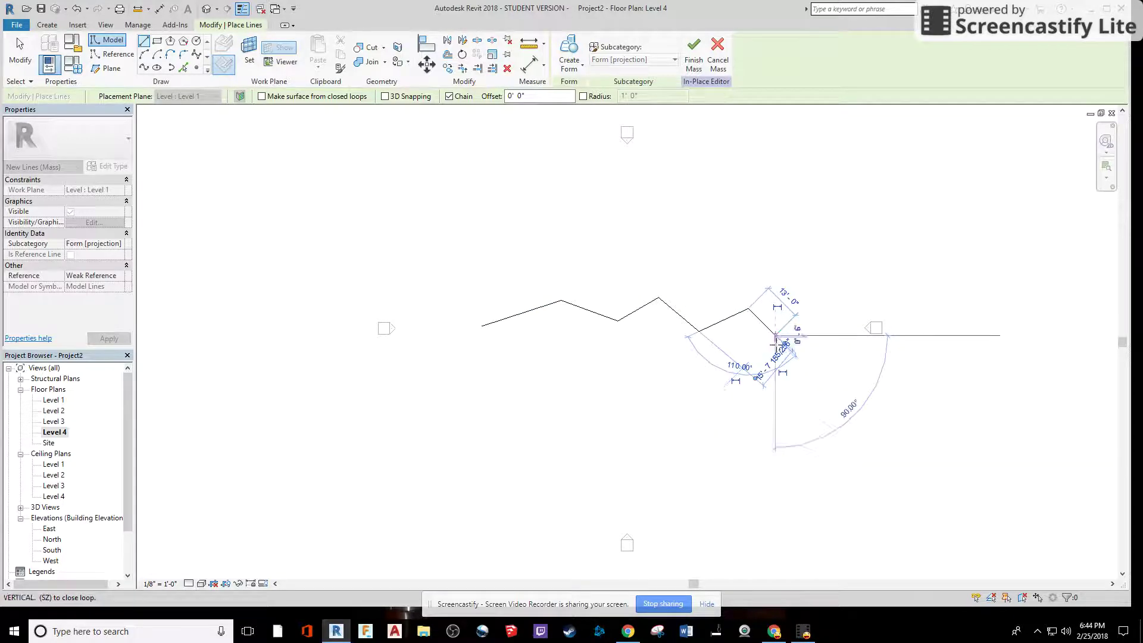
left_click(775, 336)
key("Escape")
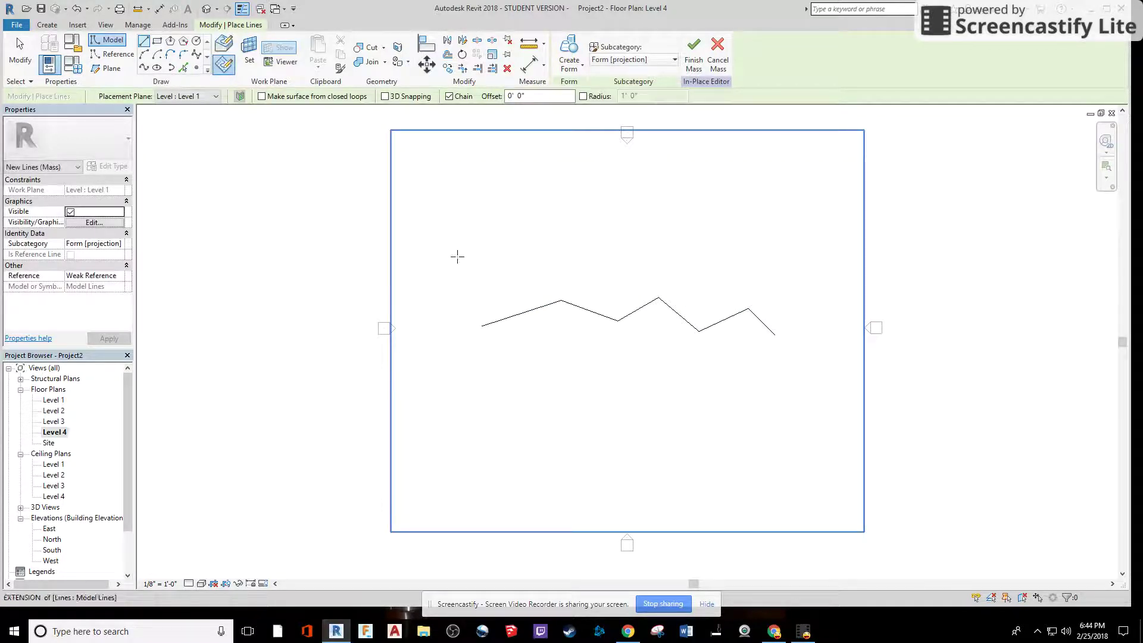
Step: Draw a second chained zigzag model line on the Level 2 placement plane
left_click(215, 96)
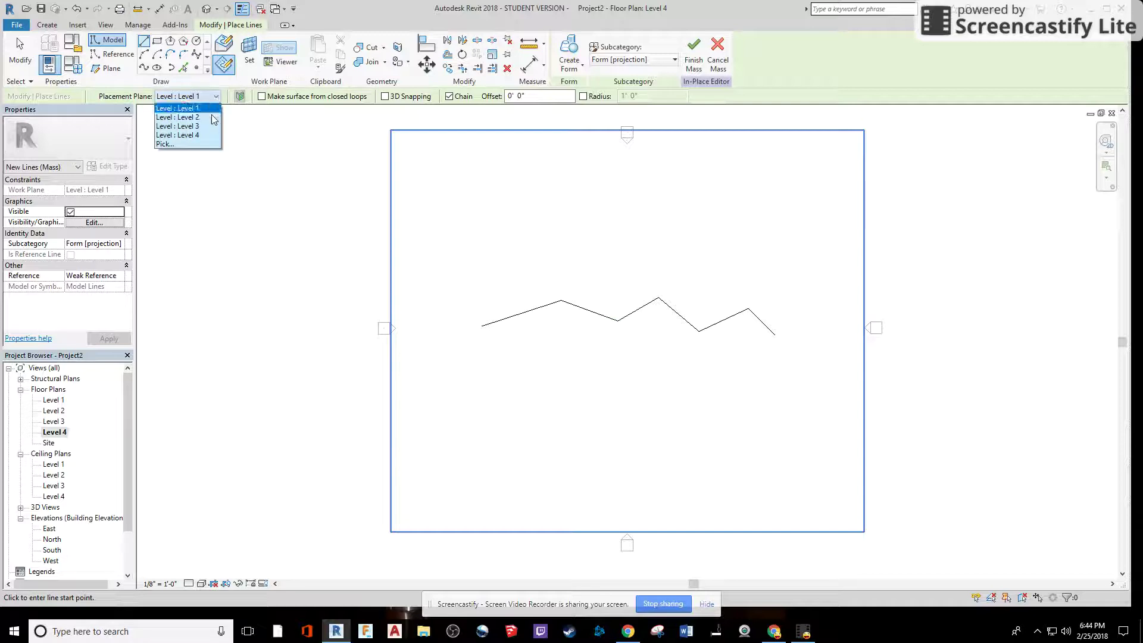
left_click(212, 119)
left_click(486, 297)
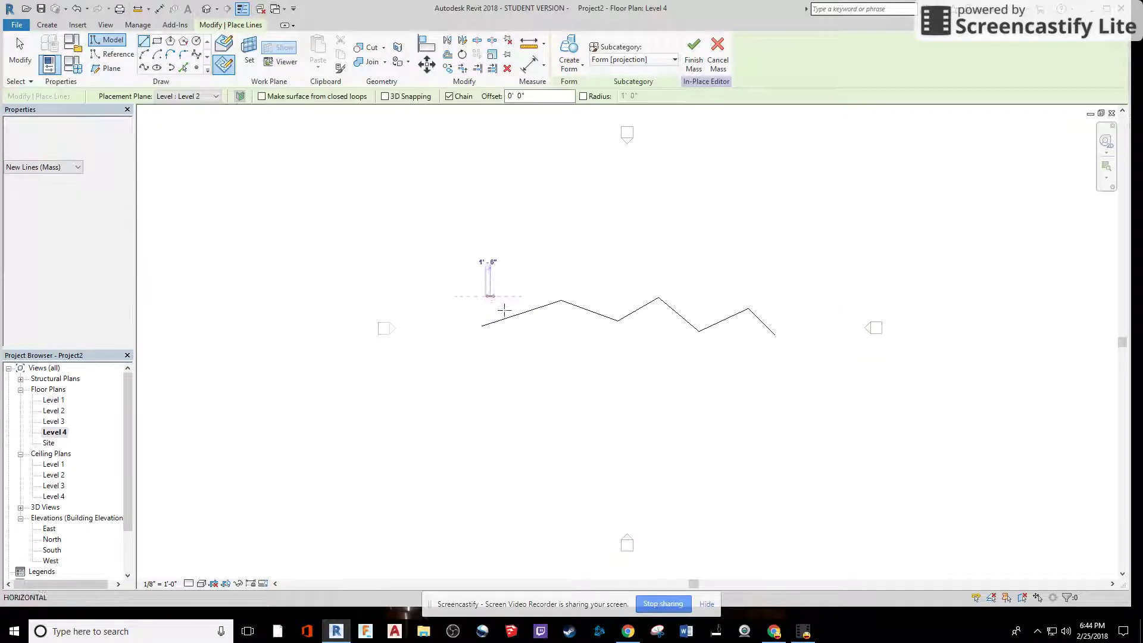
left_click(548, 332)
left_click(609, 289)
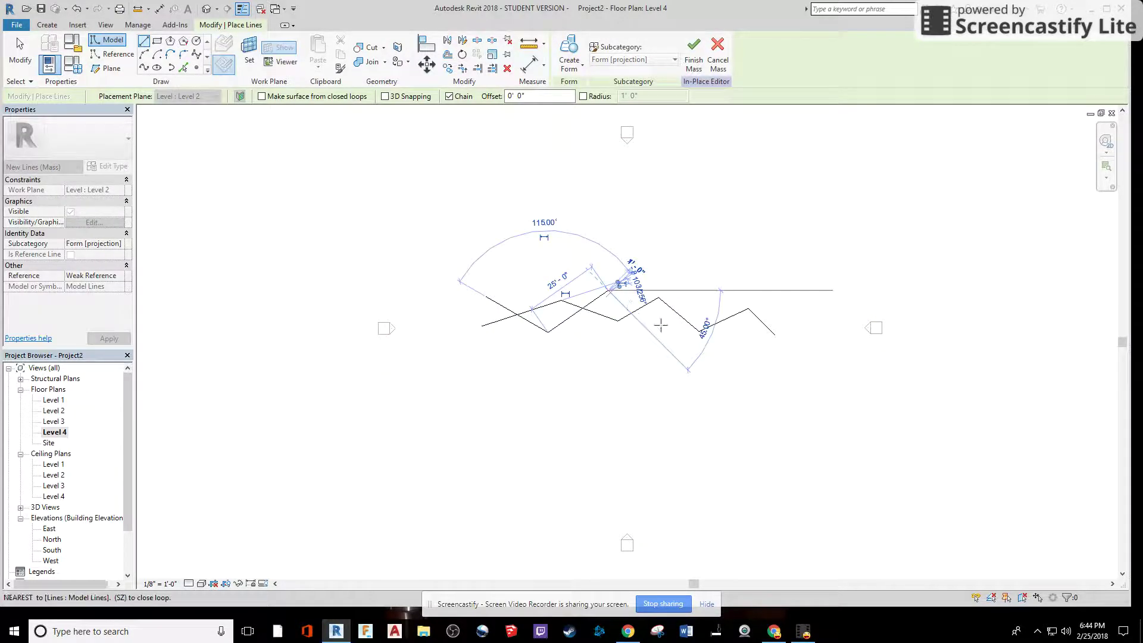
left_click(669, 325)
left_click(692, 304)
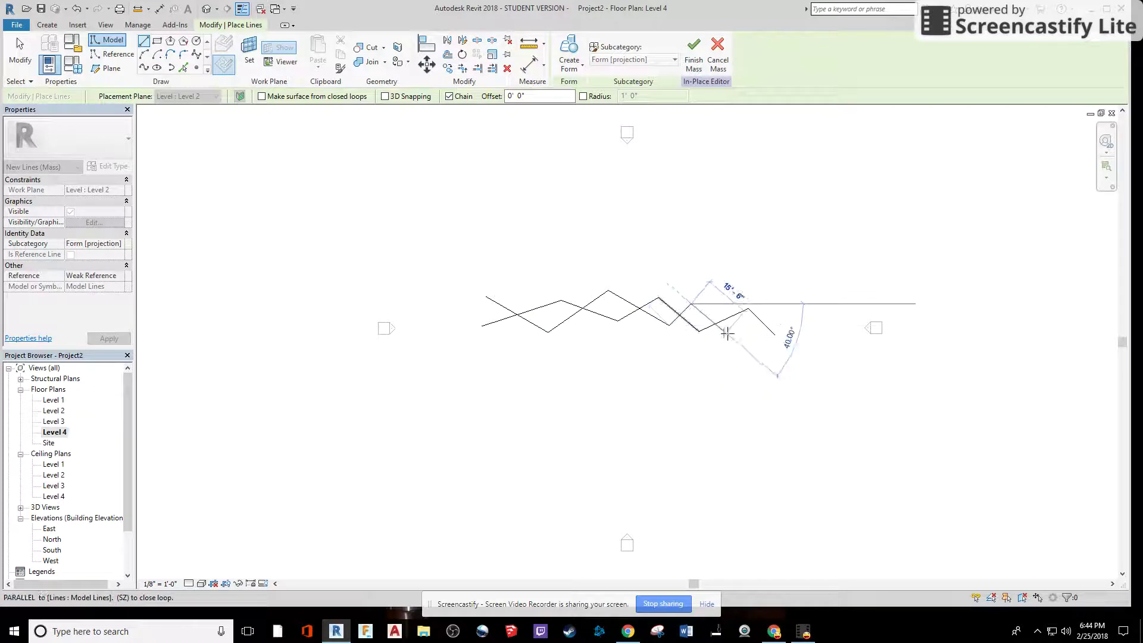
left_click(806, 337)
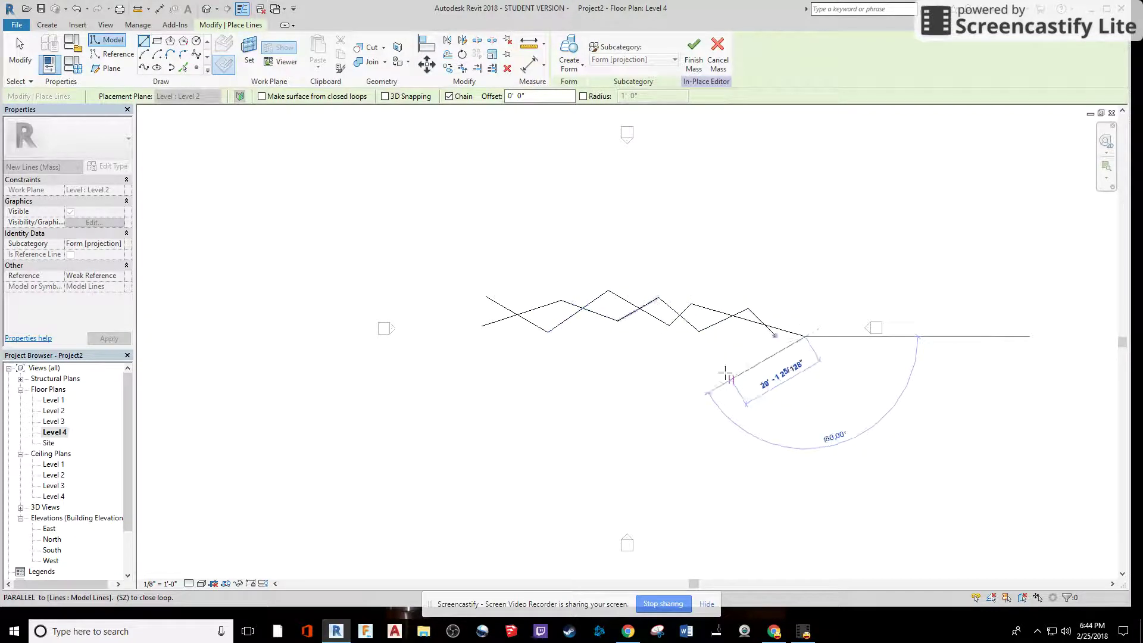
key("Escape")
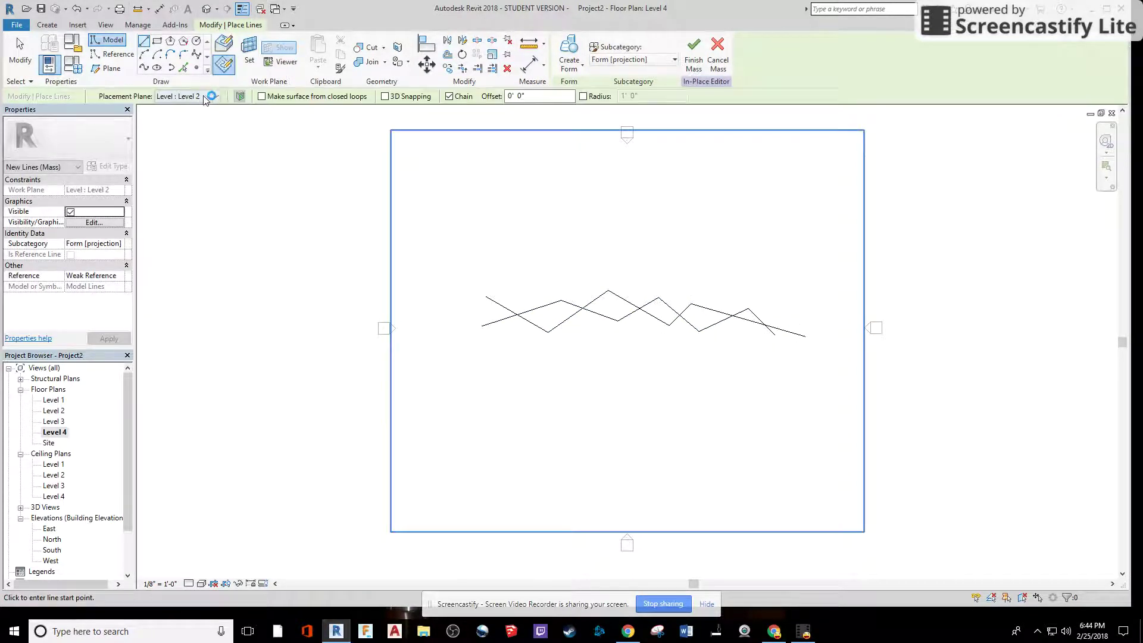
Step: Draw a third chained zigzag model line on the Level 3 placement plane
left_click(199, 96)
left_click(205, 130)
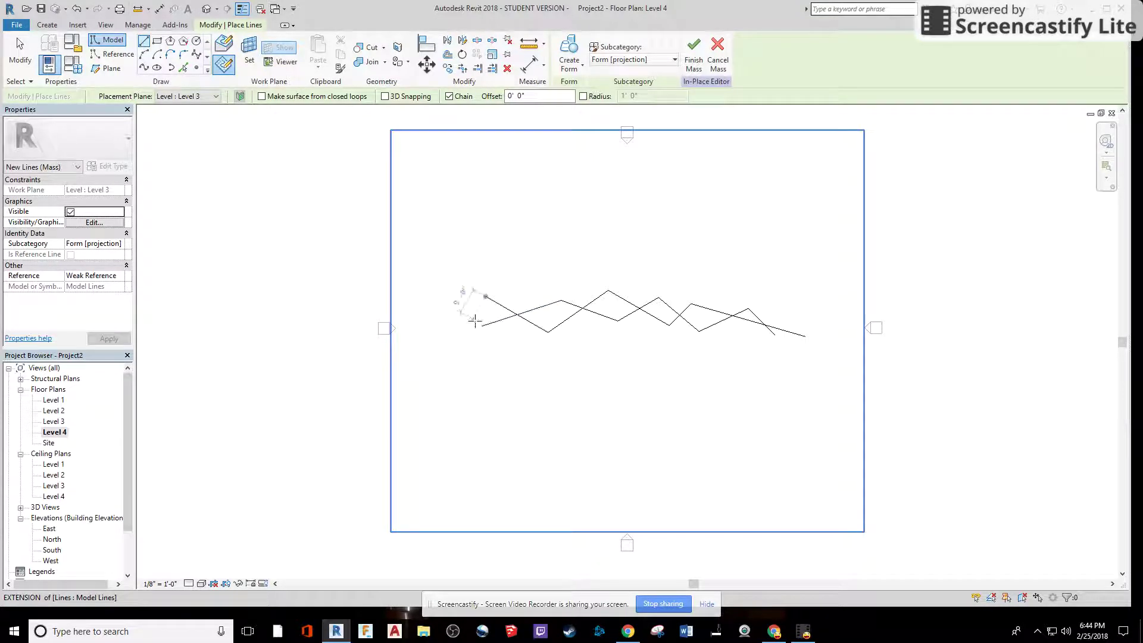
left_click(484, 331)
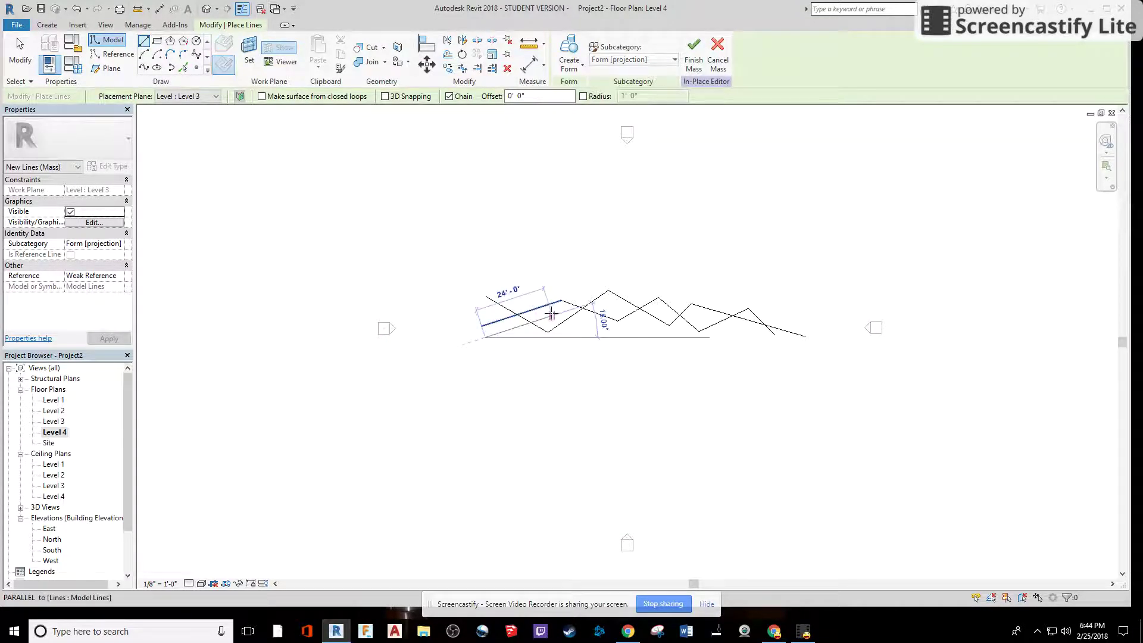
left_click(614, 325)
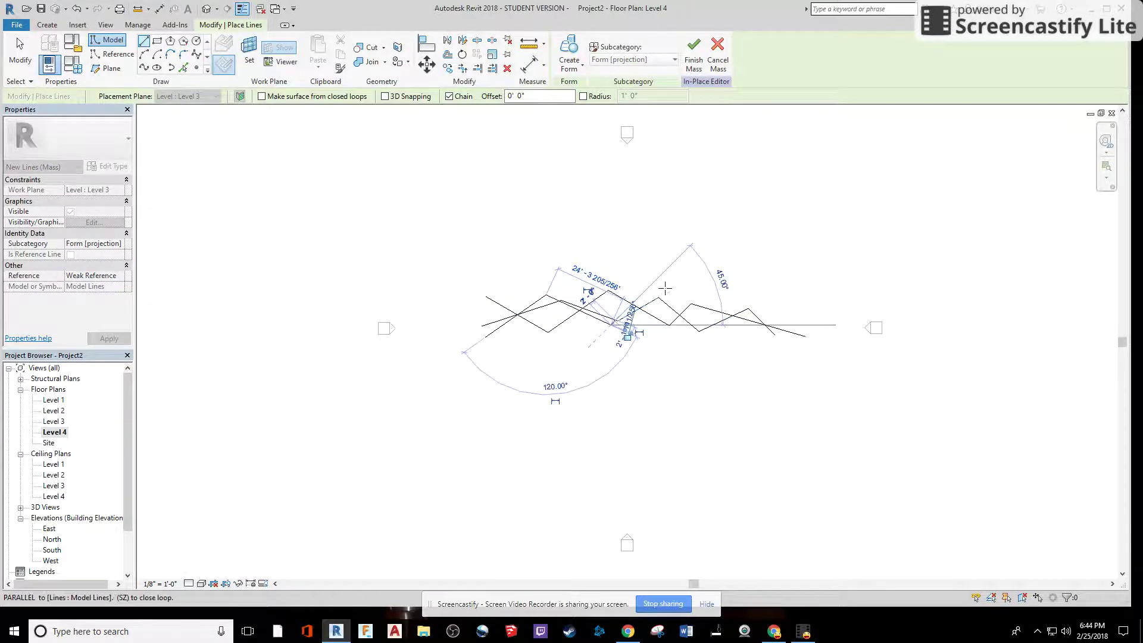
left_click(665, 288)
left_click(719, 332)
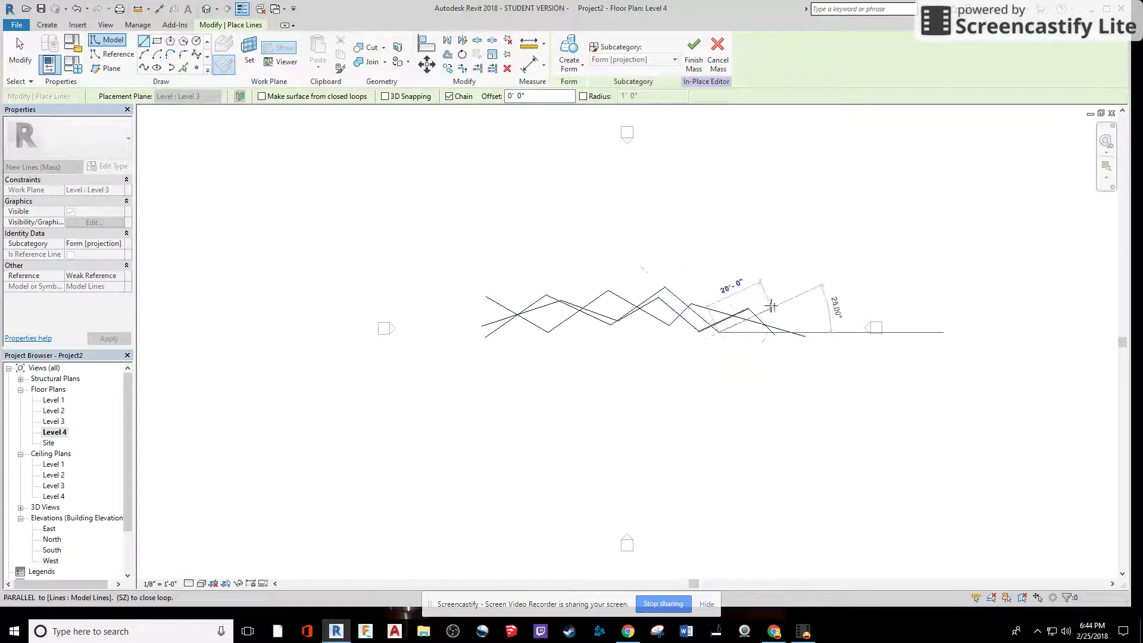
left_click(771, 309)
left_click(807, 336)
key("Escape")
key("Escape")
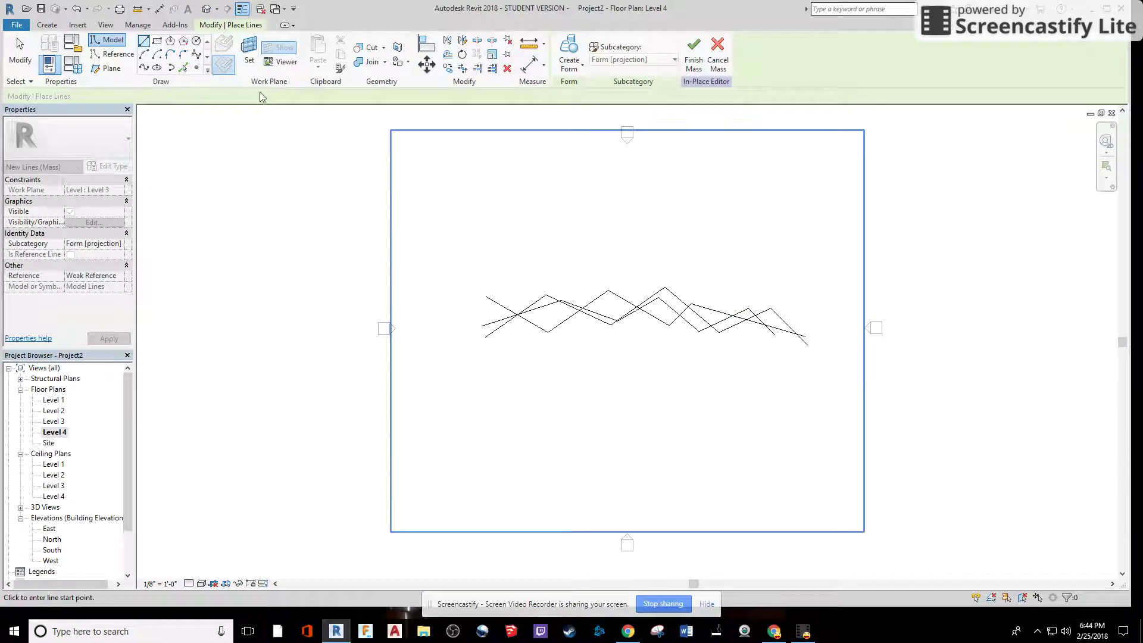
Step: Draw a fourth chained zigzag model line on the Level 4 placement plane
left_click(202, 96)
left_click(196, 136)
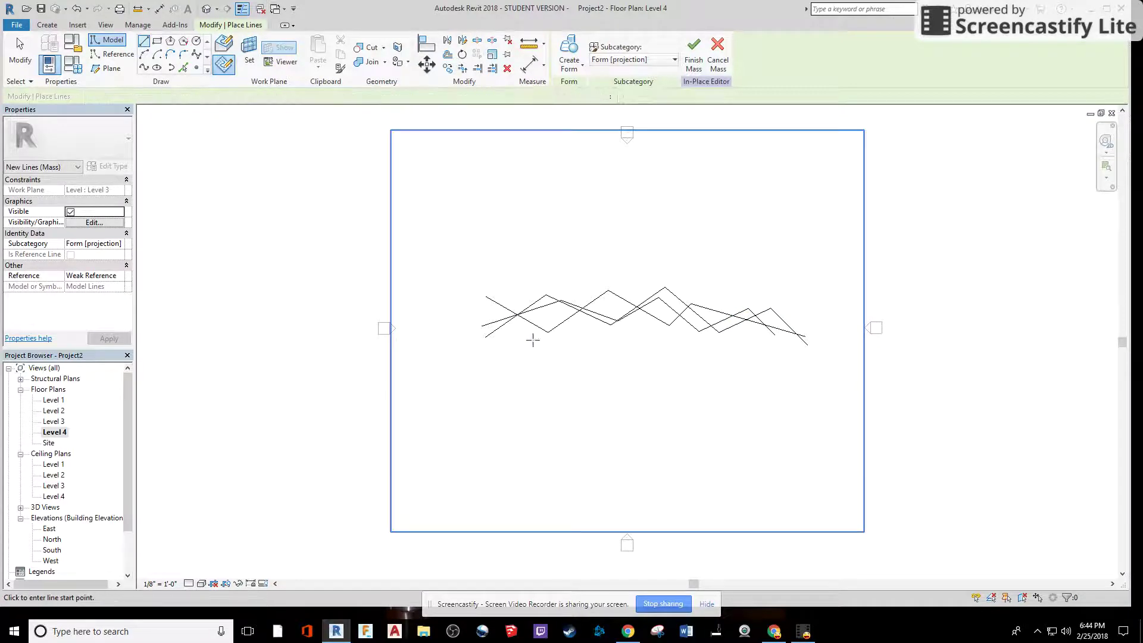
left_click(475, 310)
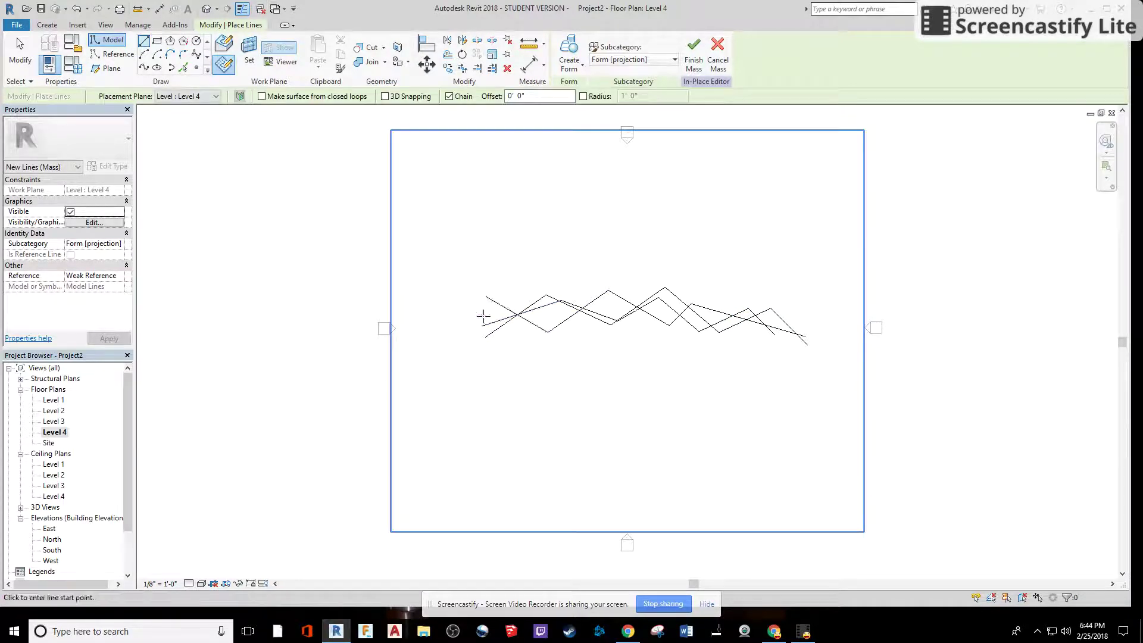
left_click(623, 319)
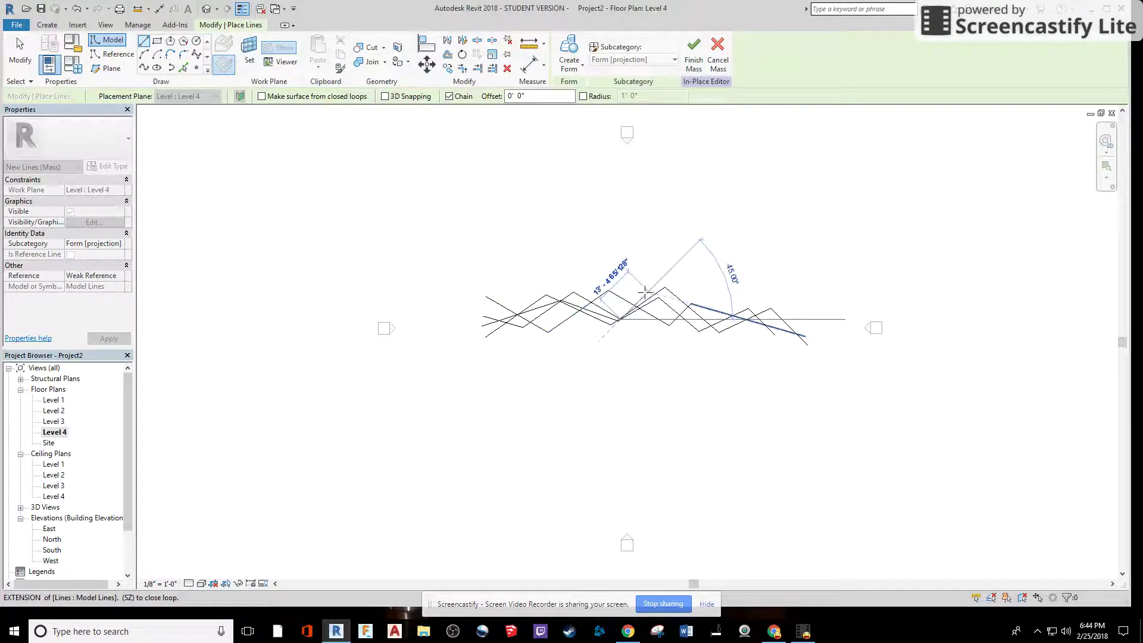
left_click(684, 327)
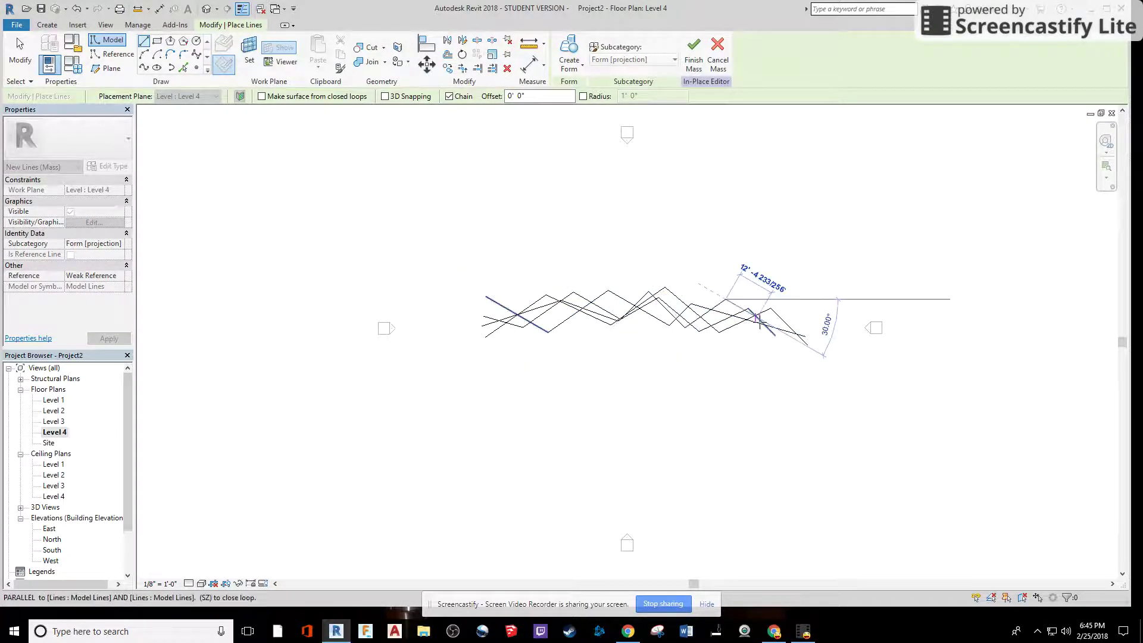
left_click(798, 314)
key("Escape")
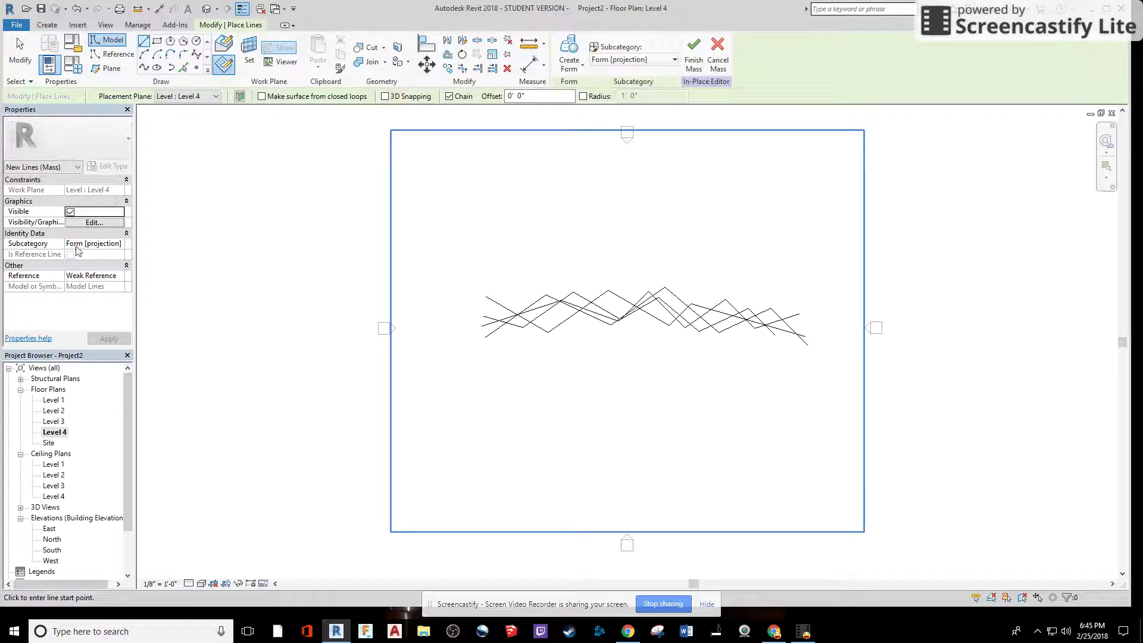
Step: Set the Level 4 plan's View Range view depth to Level Below (Level 3)
key("Escape")
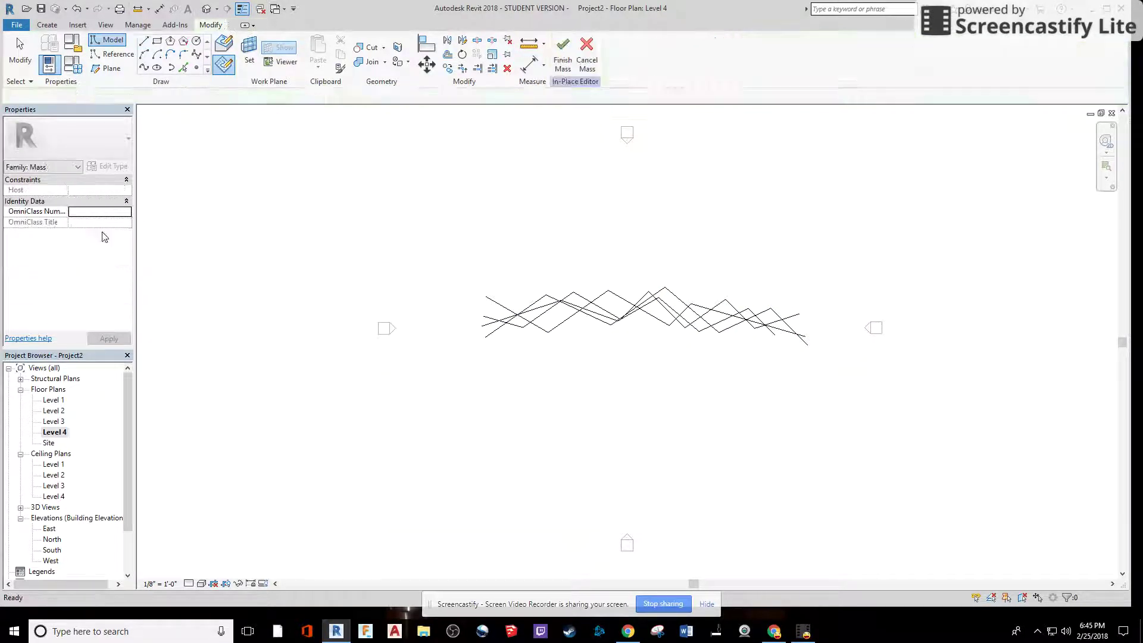
left_click(55, 438)
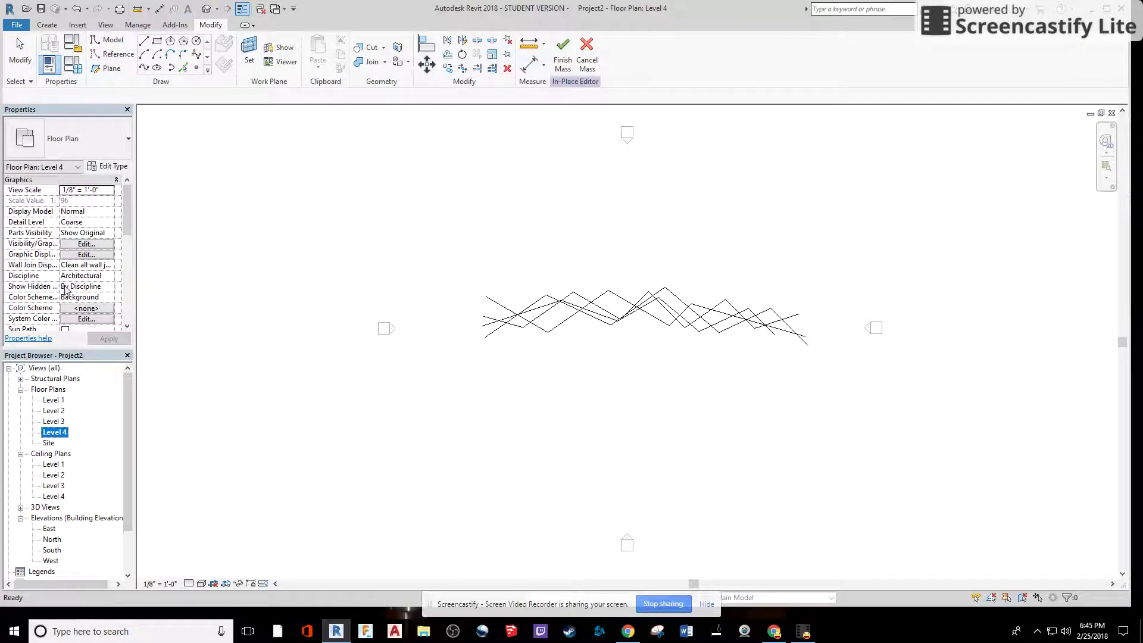
scroll(65, 290, "down", 3)
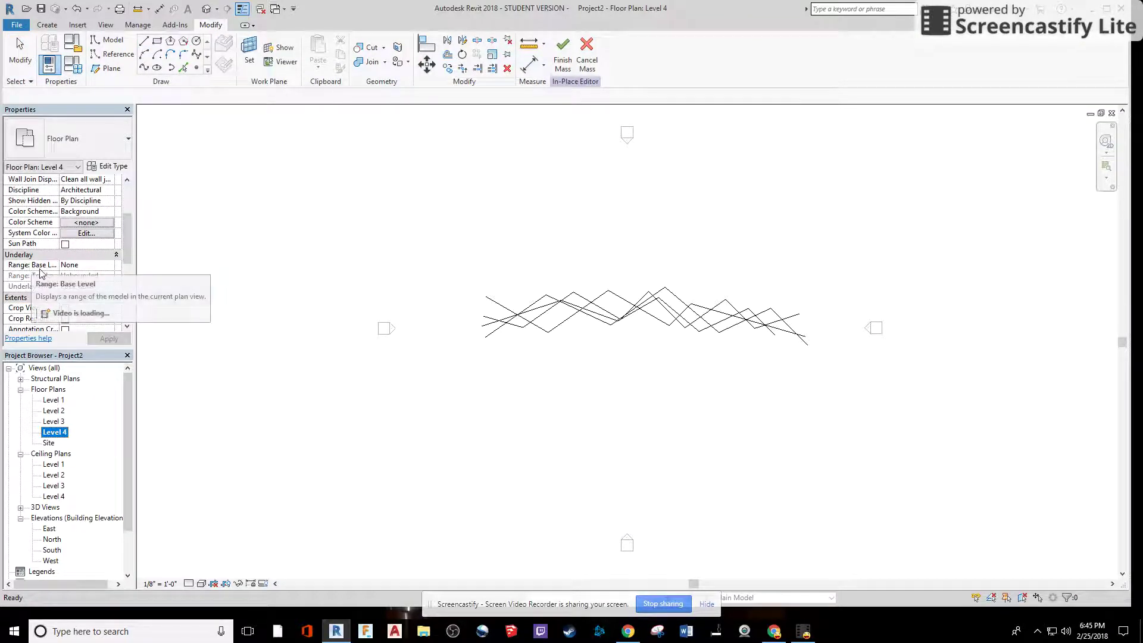
scroll(67, 273, "down", 1)
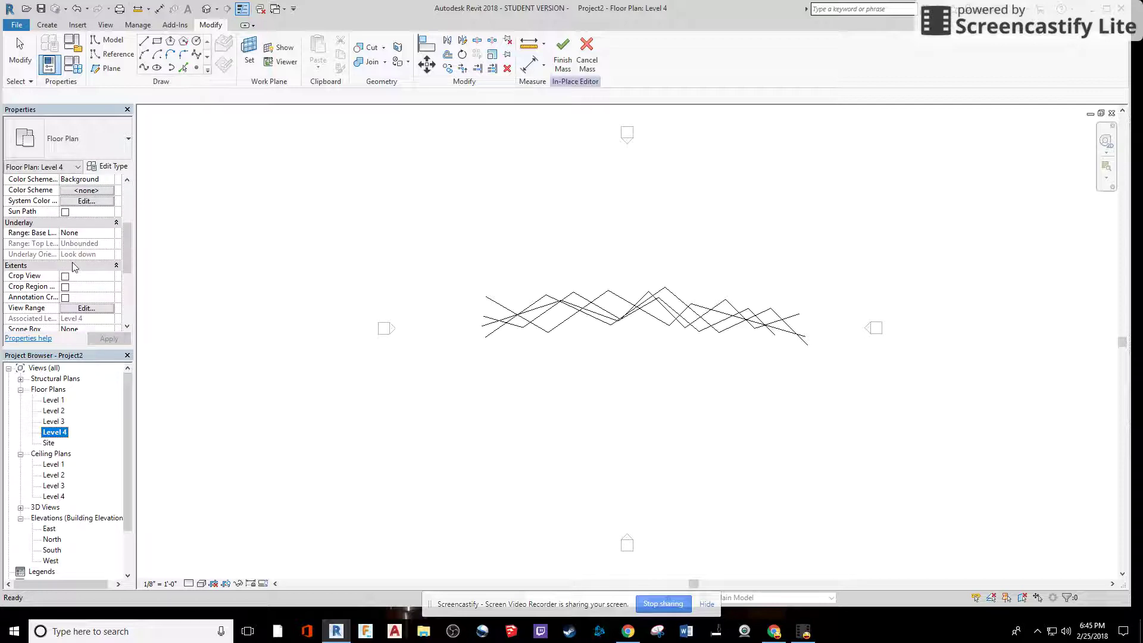
left_click(86, 307)
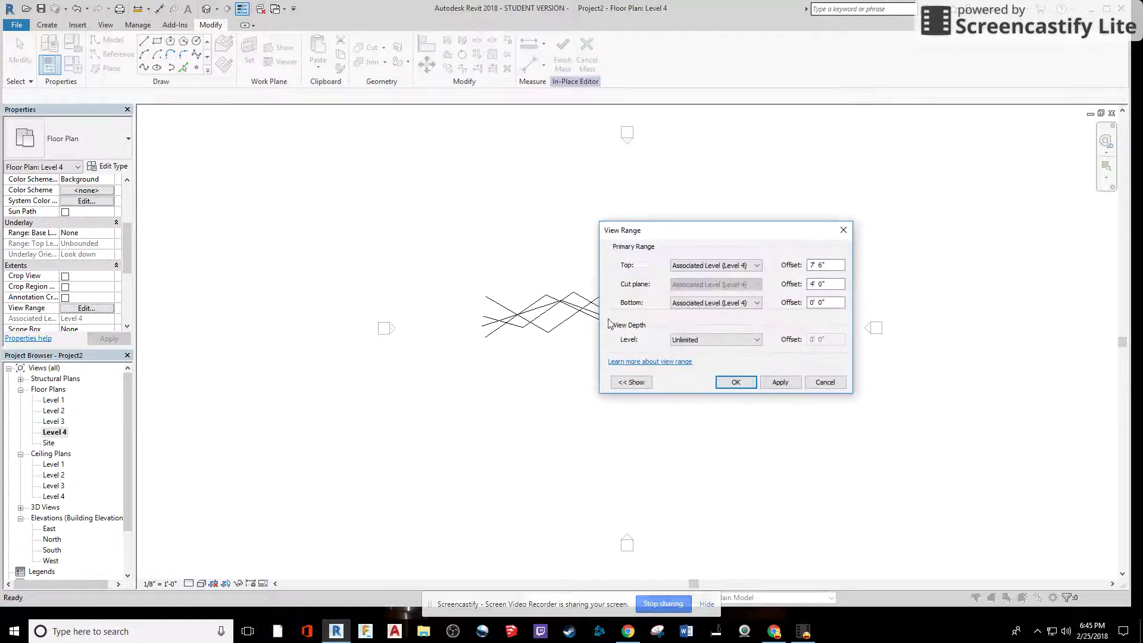
left_click(701, 339)
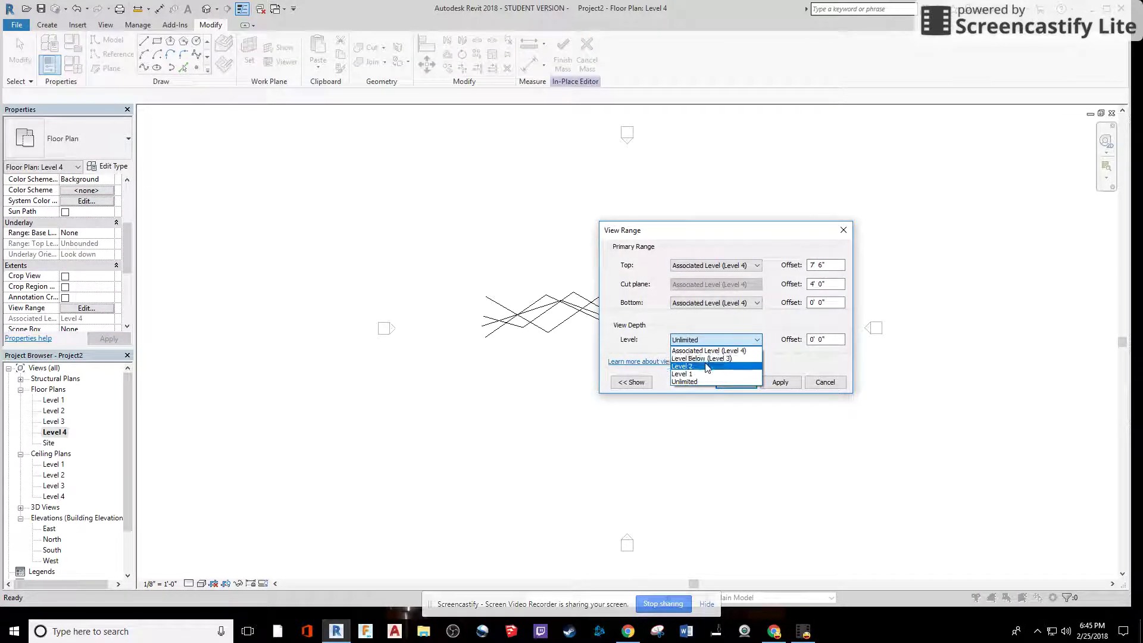
left_click(701, 358)
left_click(779, 382)
left_click(735, 383)
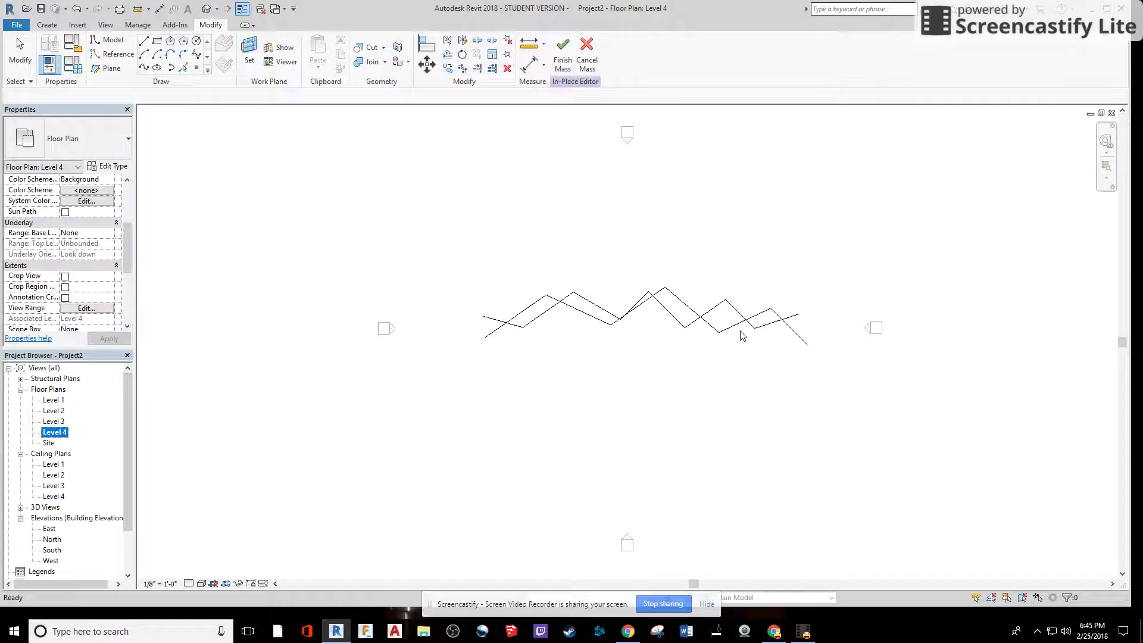
Step: In the 3D view, select all four zigzag lines and create a Solid Form from them
left_click(206, 8)
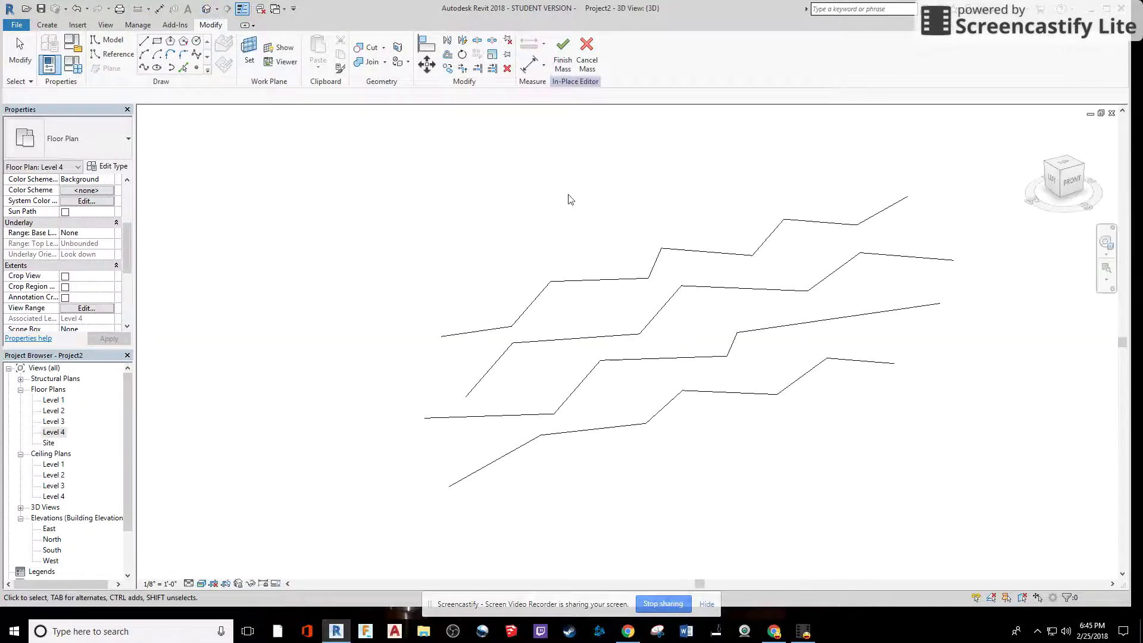
middle_click_drag(697, 336, 481, 323, "shift")
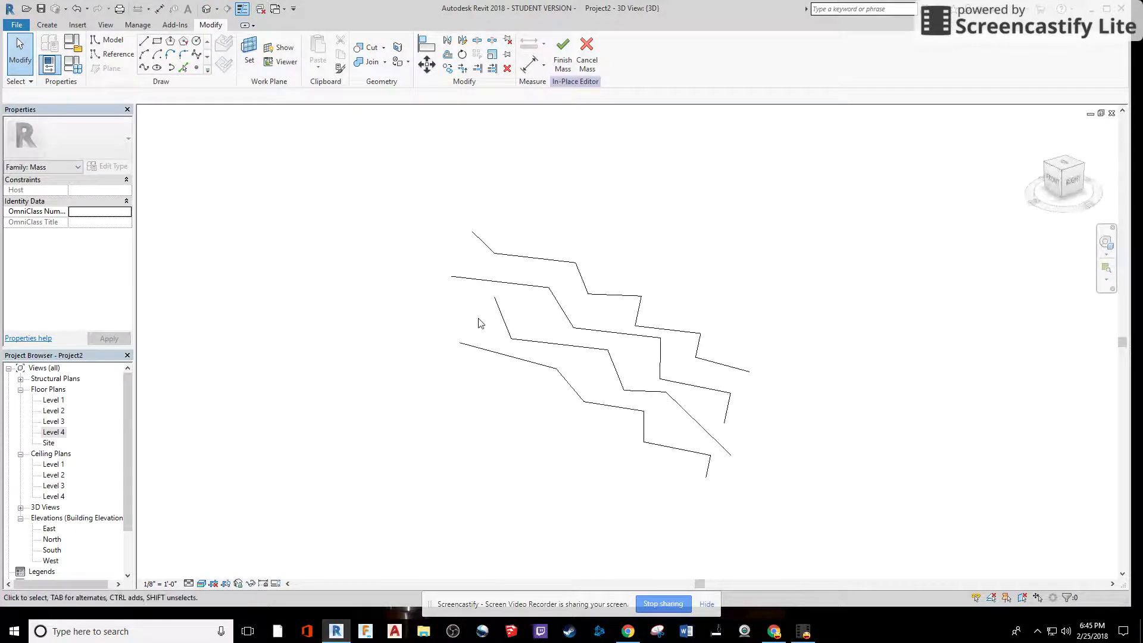
left_click_drag(388, 194, 841, 531)
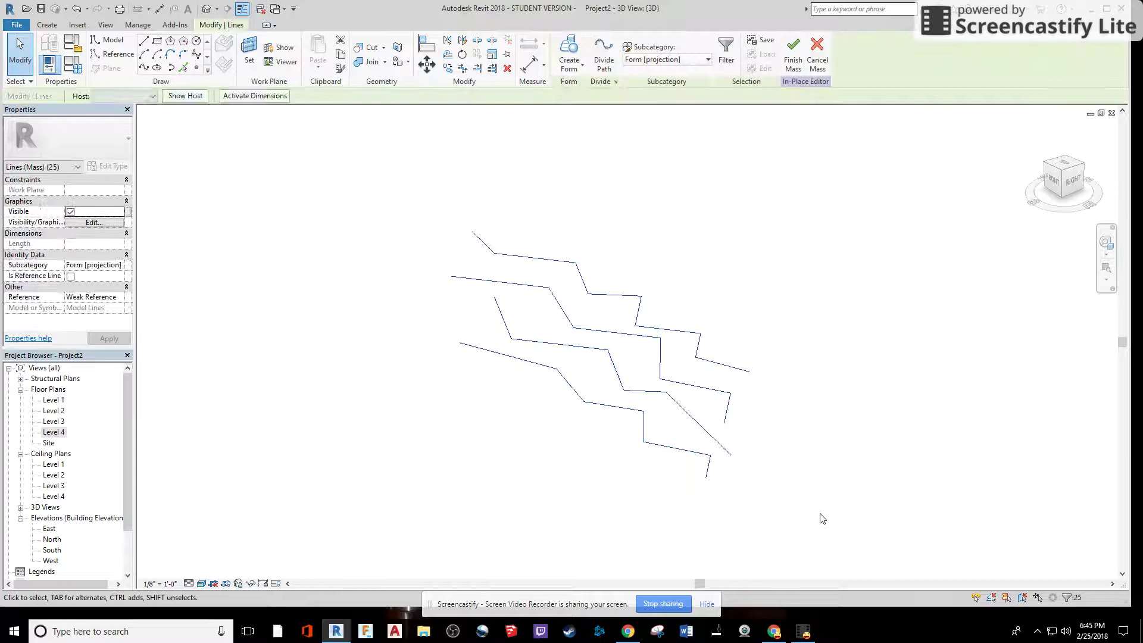
left_click(569, 62)
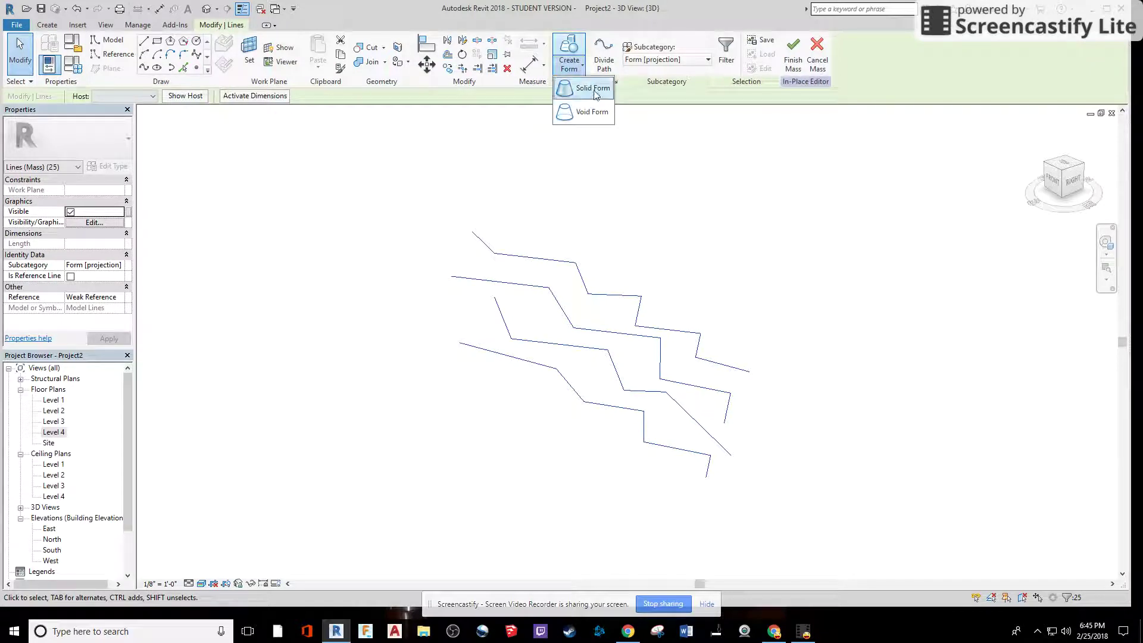
left_click(595, 90)
left_click(753, 324)
middle_click_drag(753, 324, 595, 285, "shift")
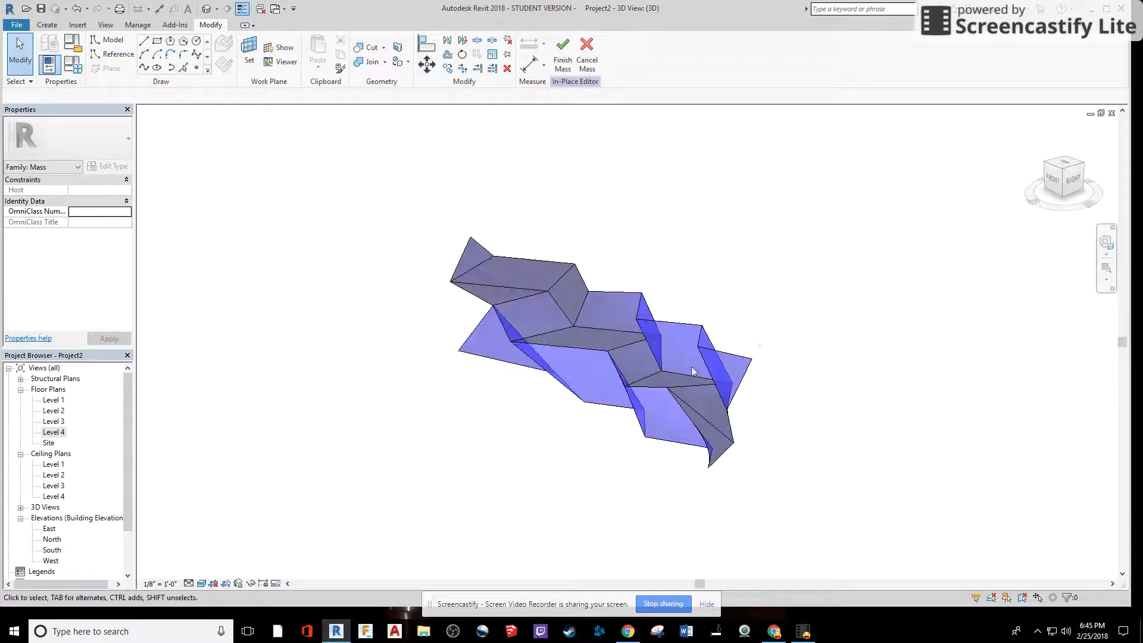
left_click_drag(384, 204, 792, 491)
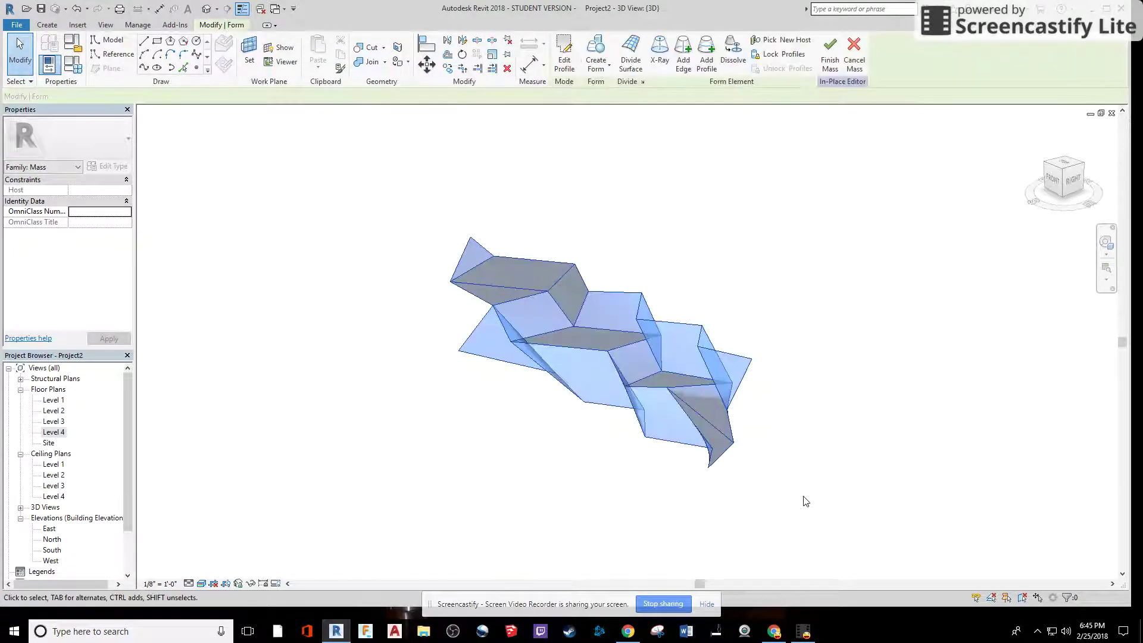
right_click(567, 332)
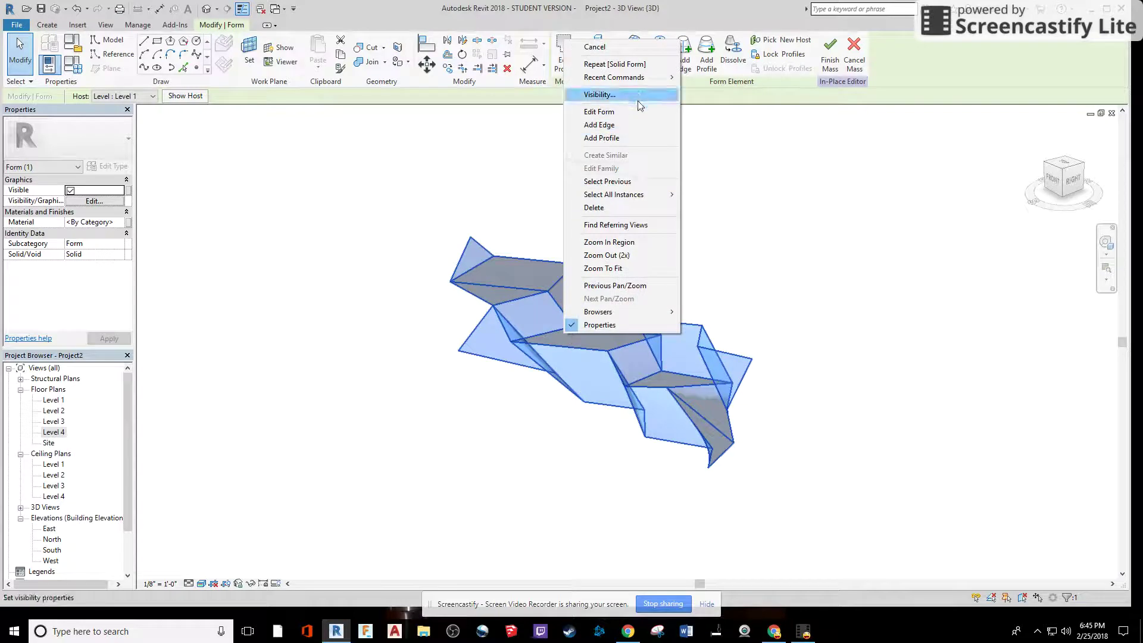
Step: Finish editing the in-place mass Mass 1
left_click(756, 195)
left_click(830, 53)
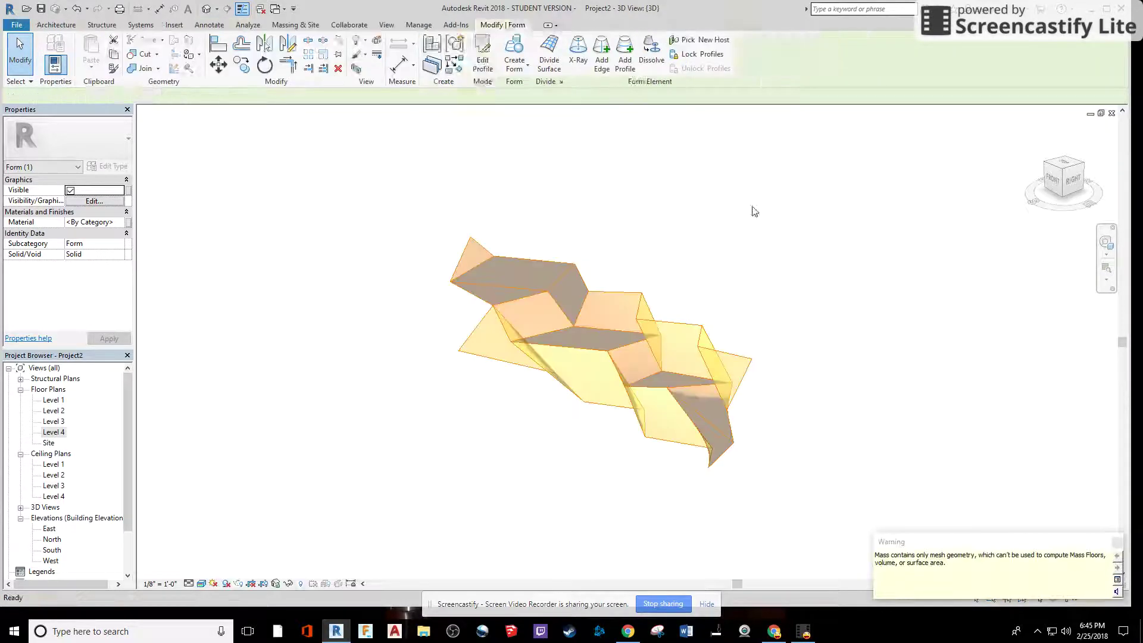
left_click(752, 210)
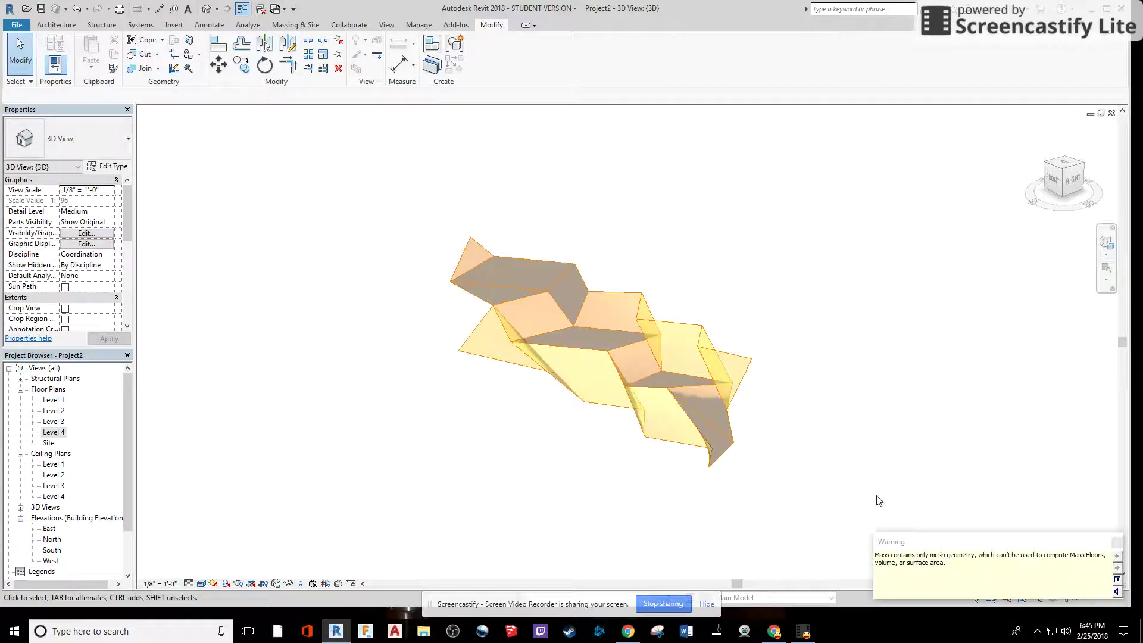
Step: Hide Mass 1 in the 3D view by element and turn on Reveal Hidden Elements
left_click_drag(353, 190, 807, 491)
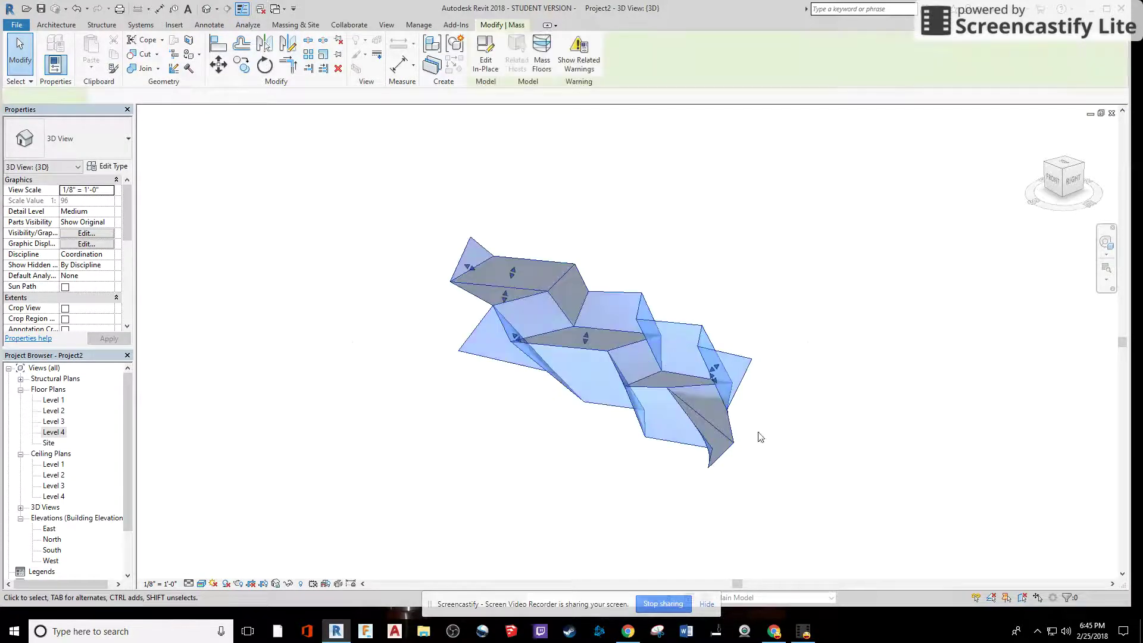
right_click(591, 301)
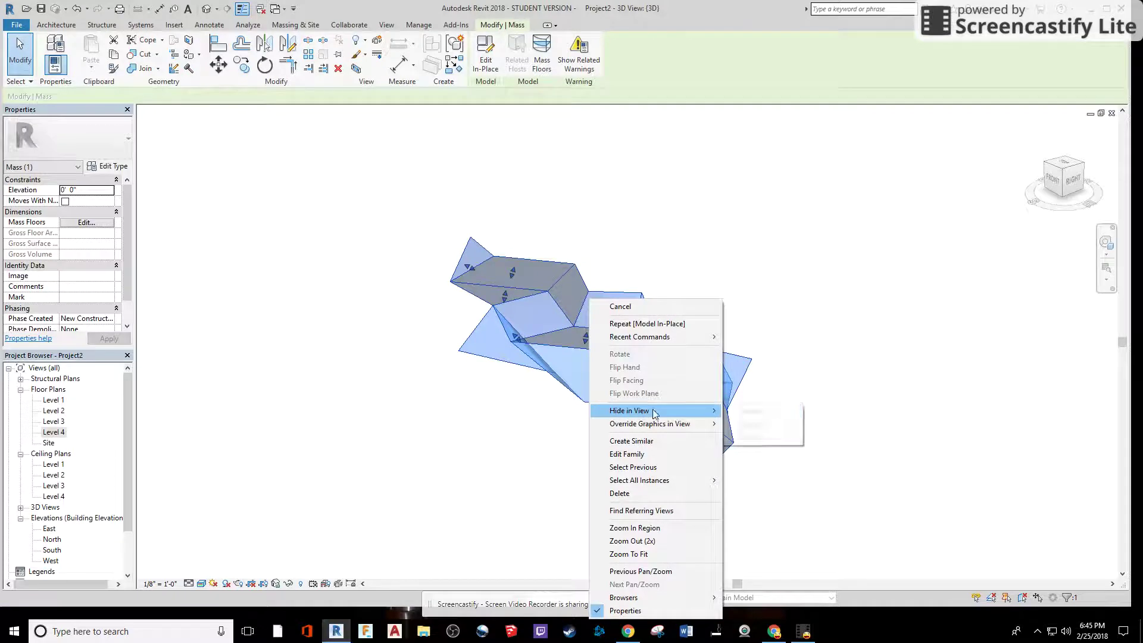
mouse_move(654, 411)
left_click(767, 412)
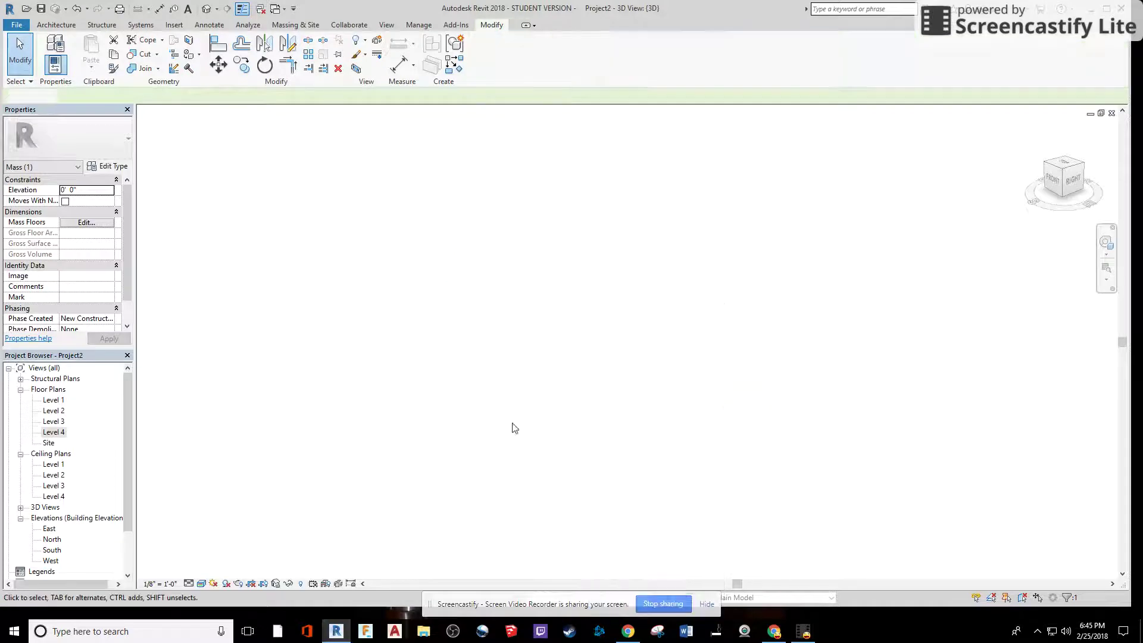
left_click(300, 583)
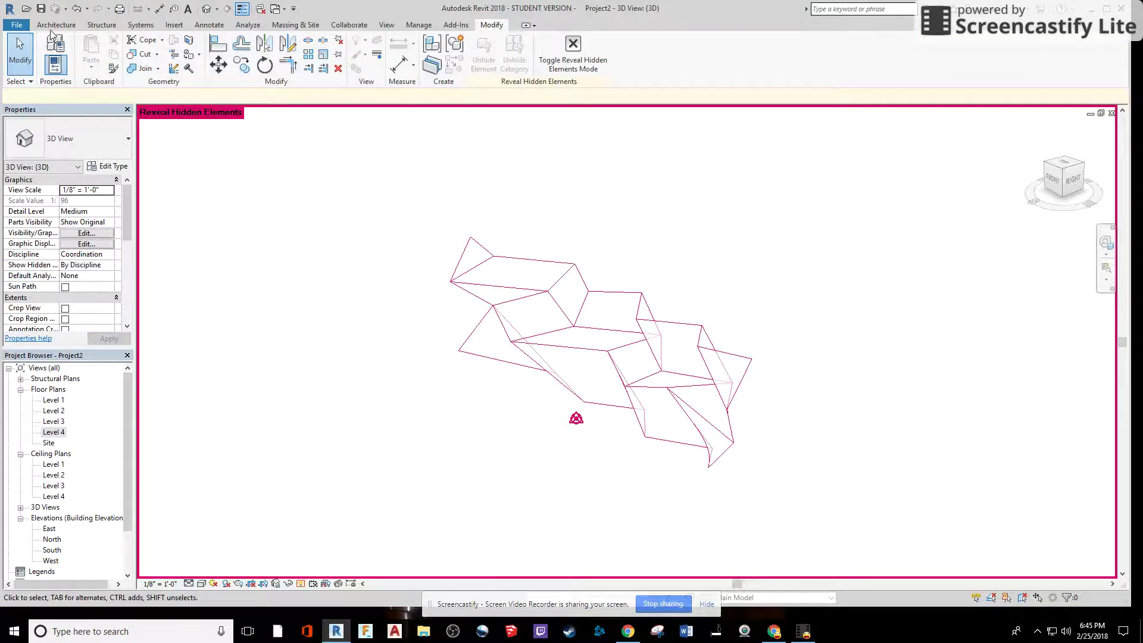
Step: Place Wall by Face walls on the front faces of Mass 1, then turn off Reveal Hidden Elements
left_click(285, 26)
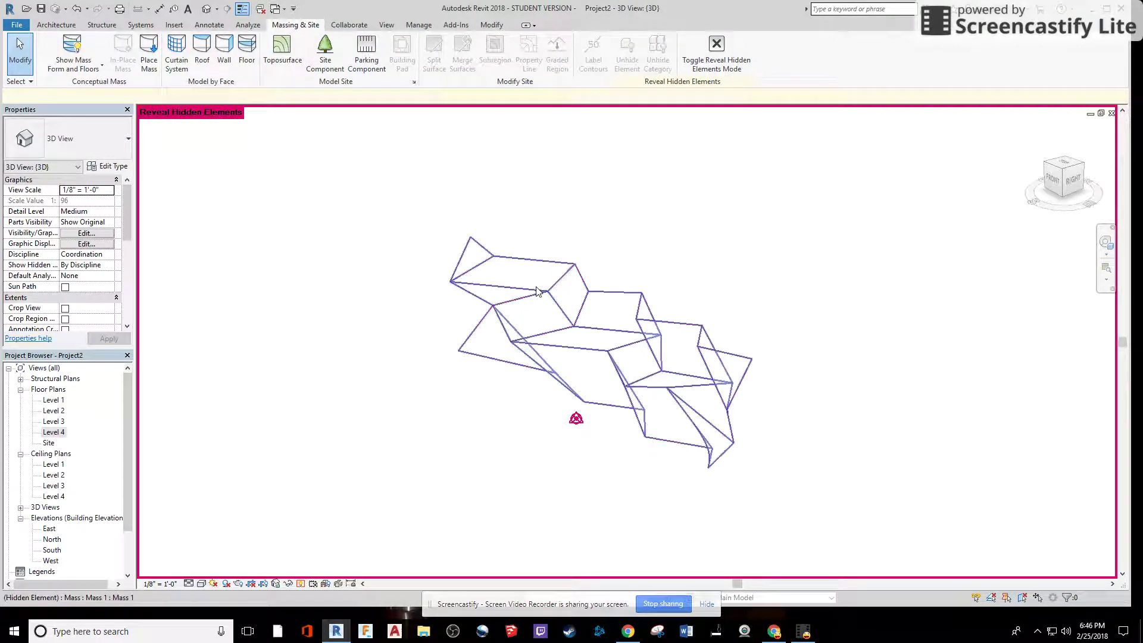
left_click(225, 47)
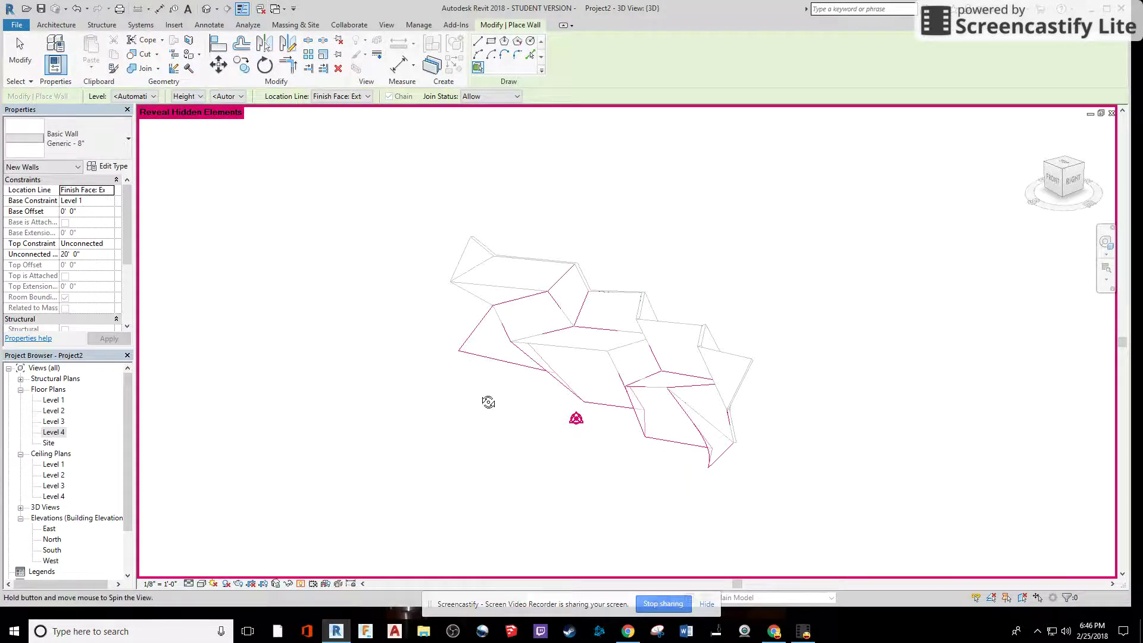
middle_click_drag(488, 402, 462, 382, "shift")
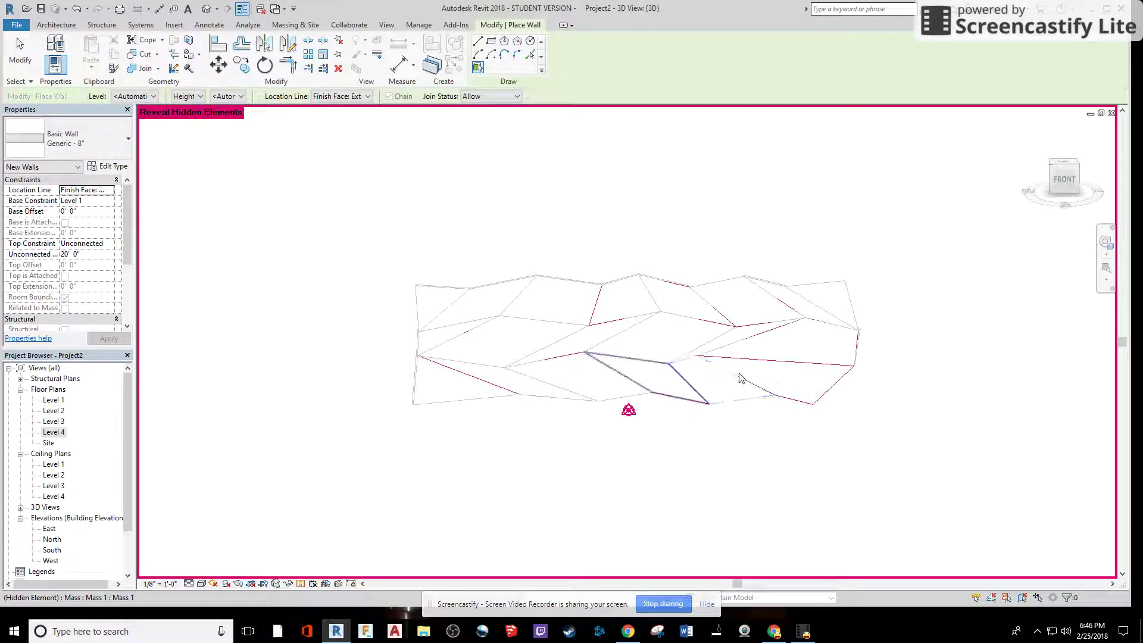
left_click(778, 395)
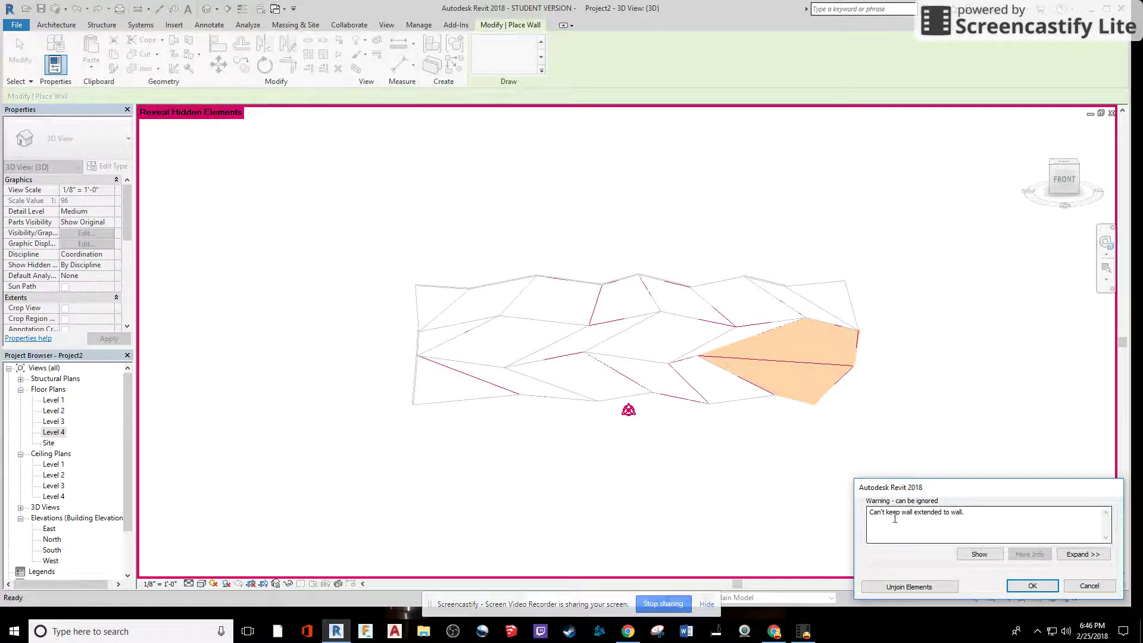
left_click(1032, 586)
key("Escape")
middle_click_drag(903, 428, 818, 462, "shift")
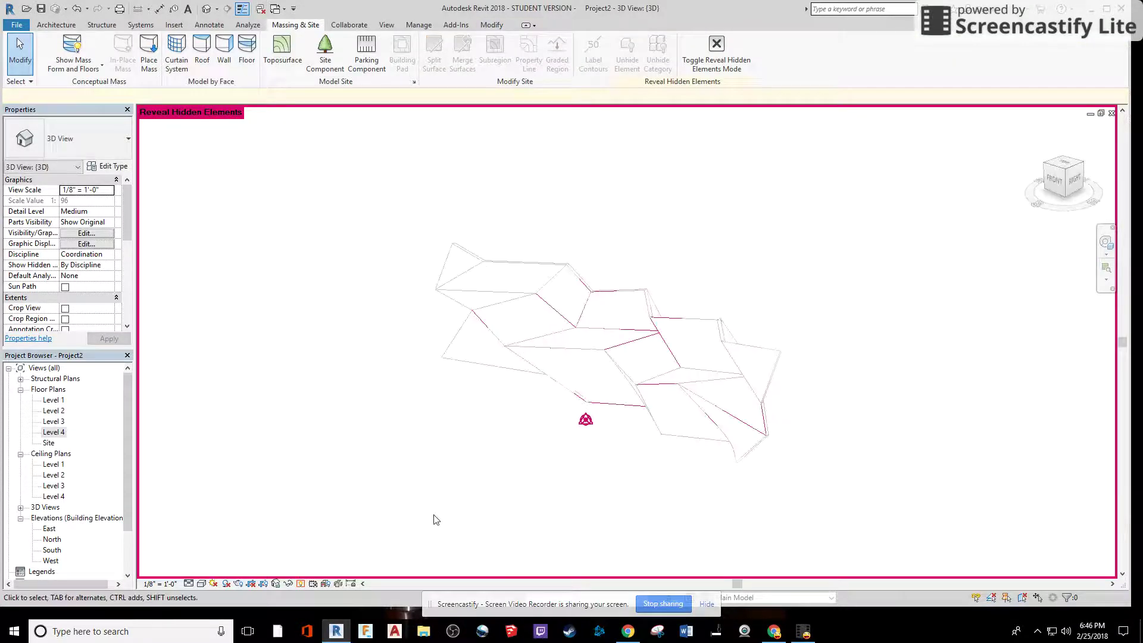
left_click(301, 584)
Step: Orbit the 3D view to inspect the finished faceted walls
middle_click_drag(666, 530, 790, 538, "shift")
middle_click_drag(899, 373, 865, 378, "shift")
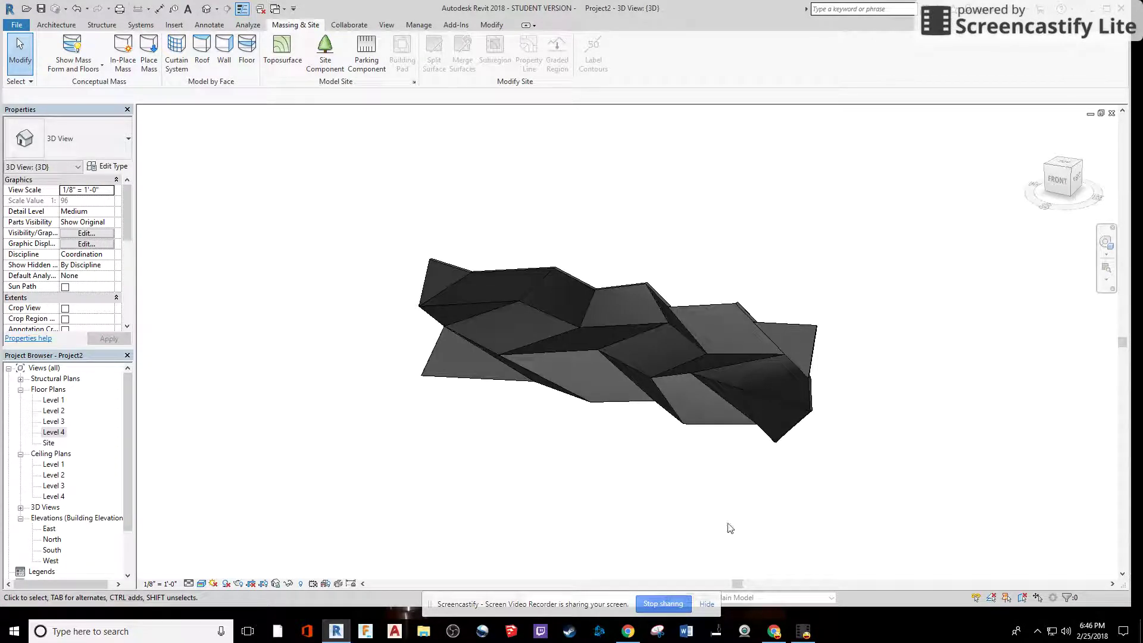